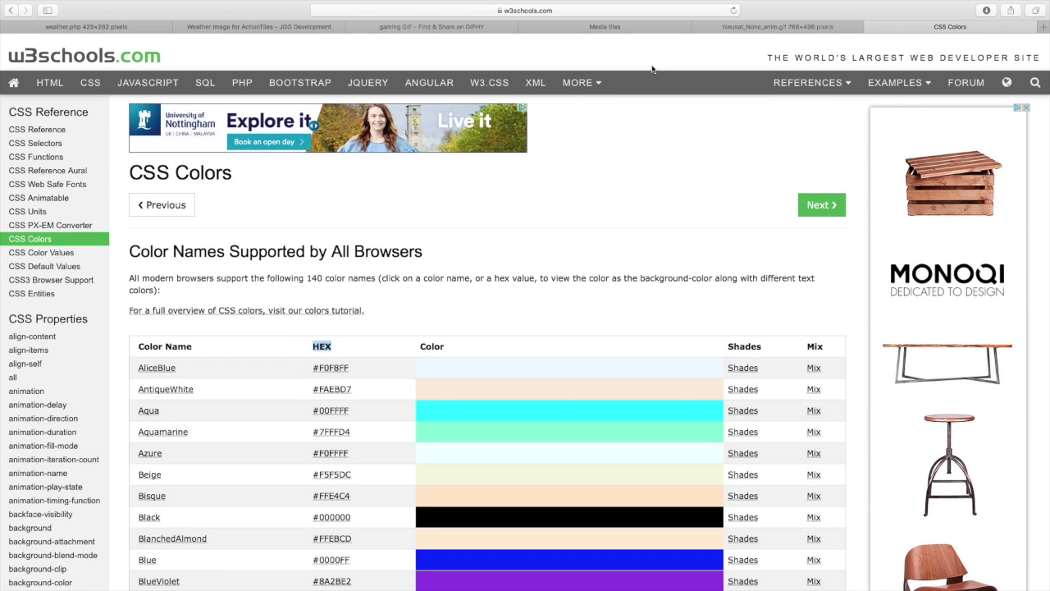
- Copy the GIF link of the Pac-Man gaming GIF on GIPHY
left_click(105, 26)
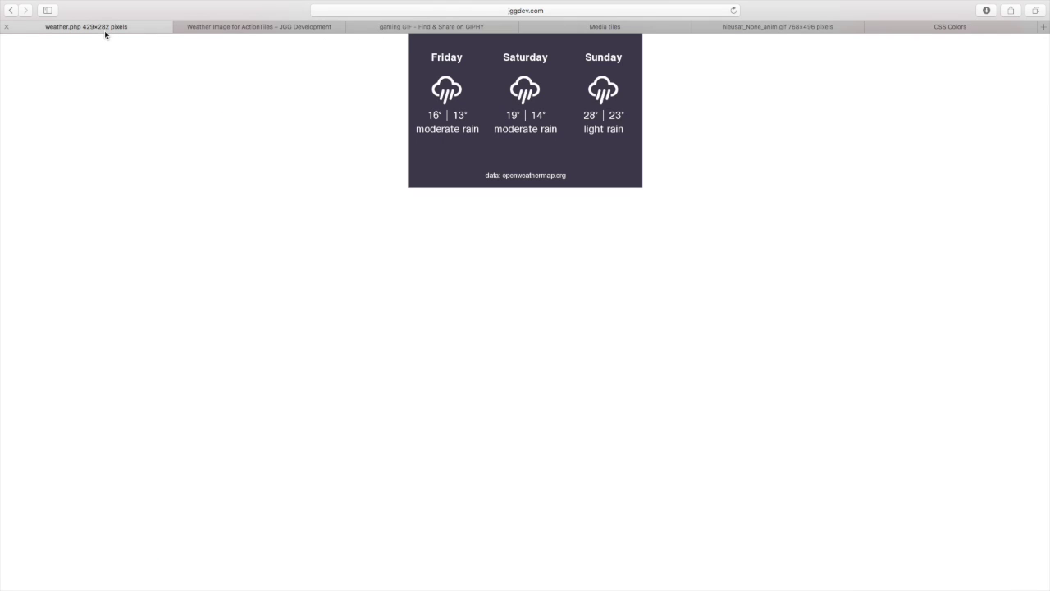
left_click(787, 27)
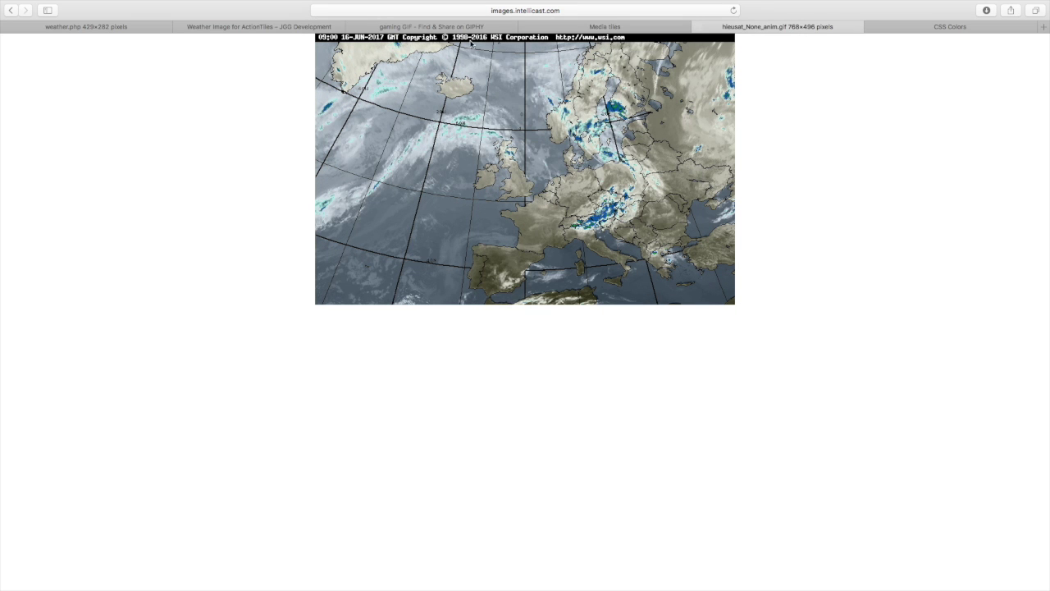
left_click(436, 27)
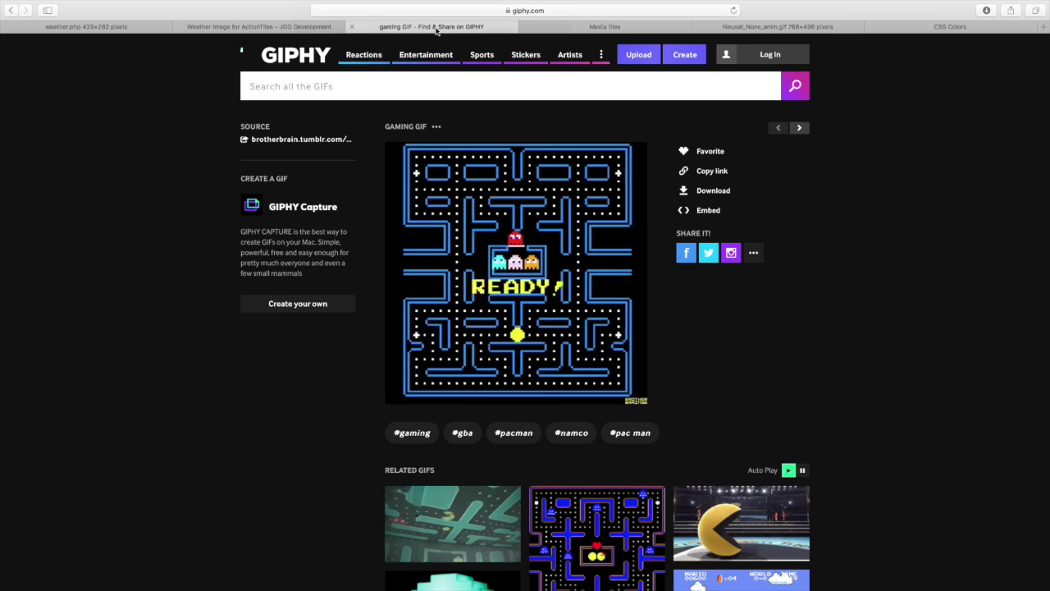
mouse_move(552, 329)
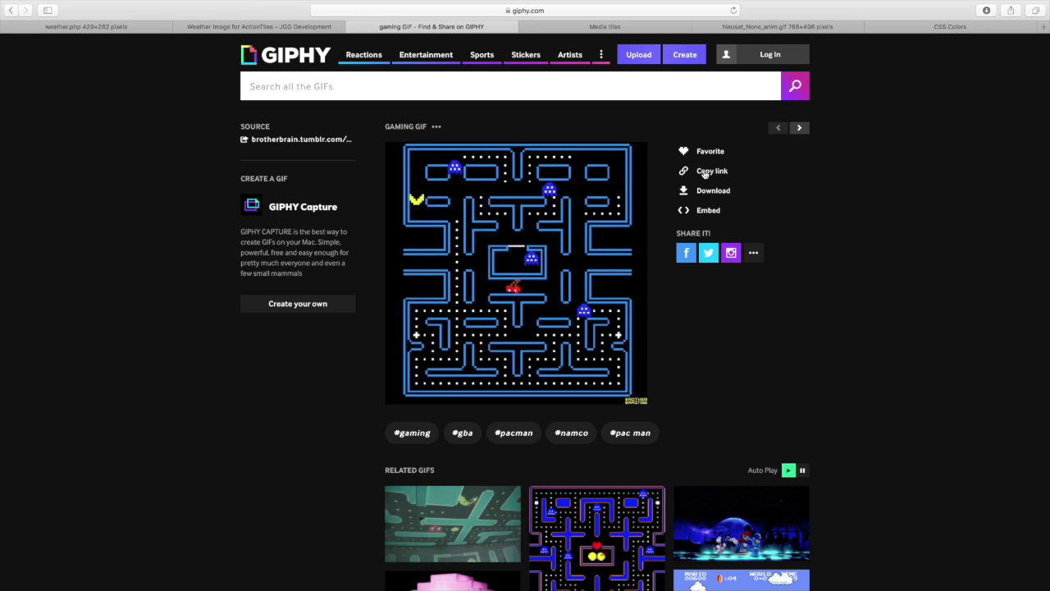
left_click(703, 173)
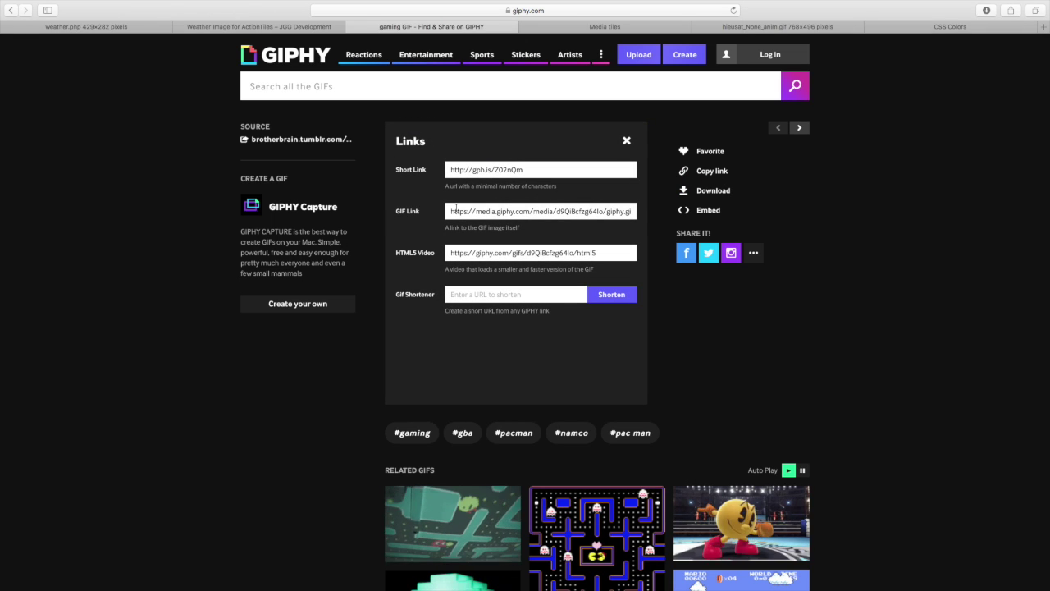
left_click_drag(448, 212, 643, 220)
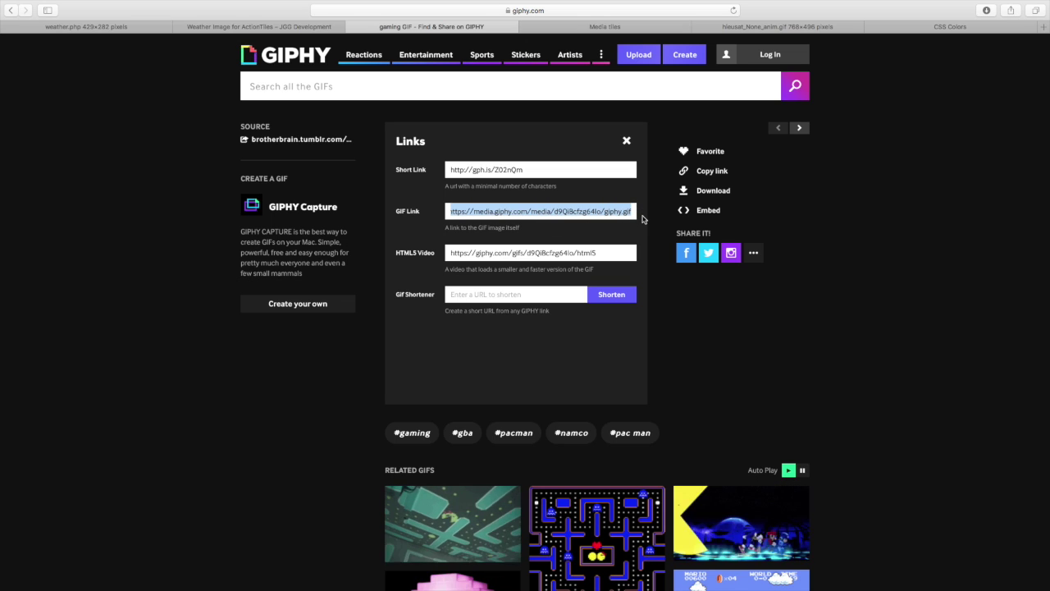
key("super+c")
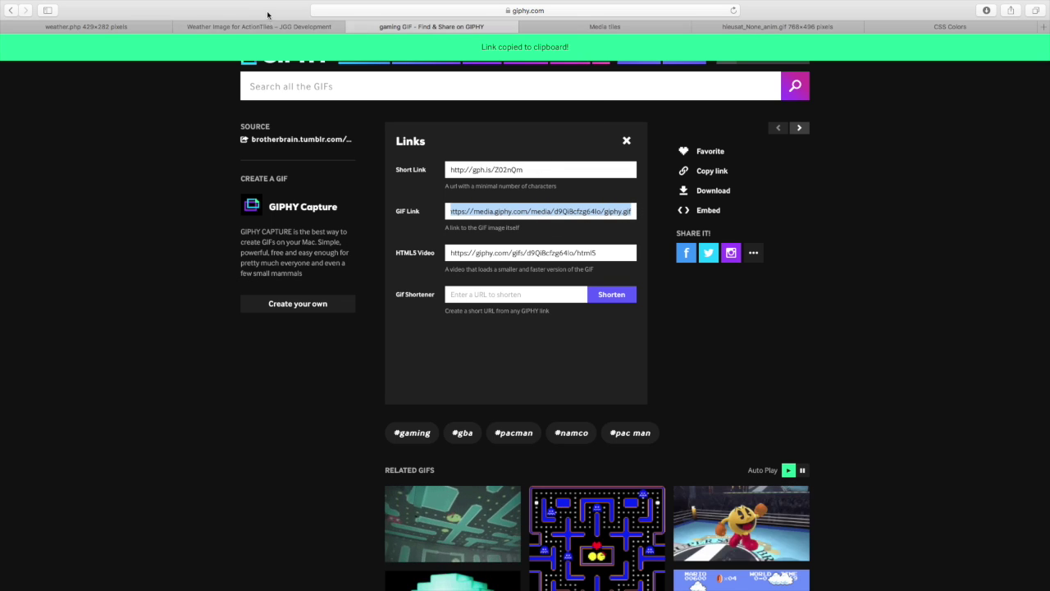
- Switch to ActionTiles and create a tileset titled "media" in the Media tiles panel
left_click(645, 27)
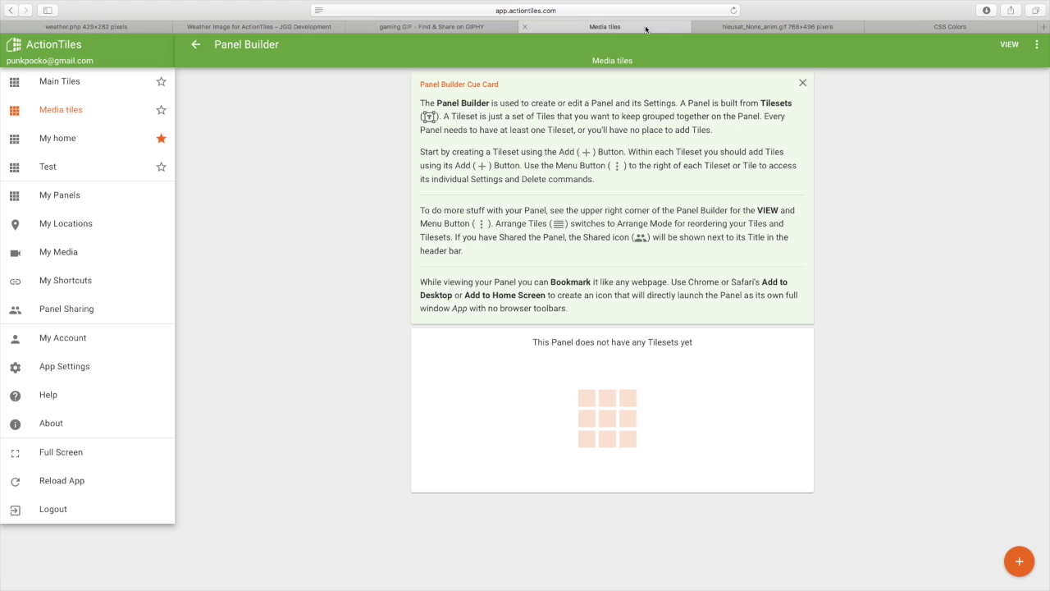
left_click(1019, 562)
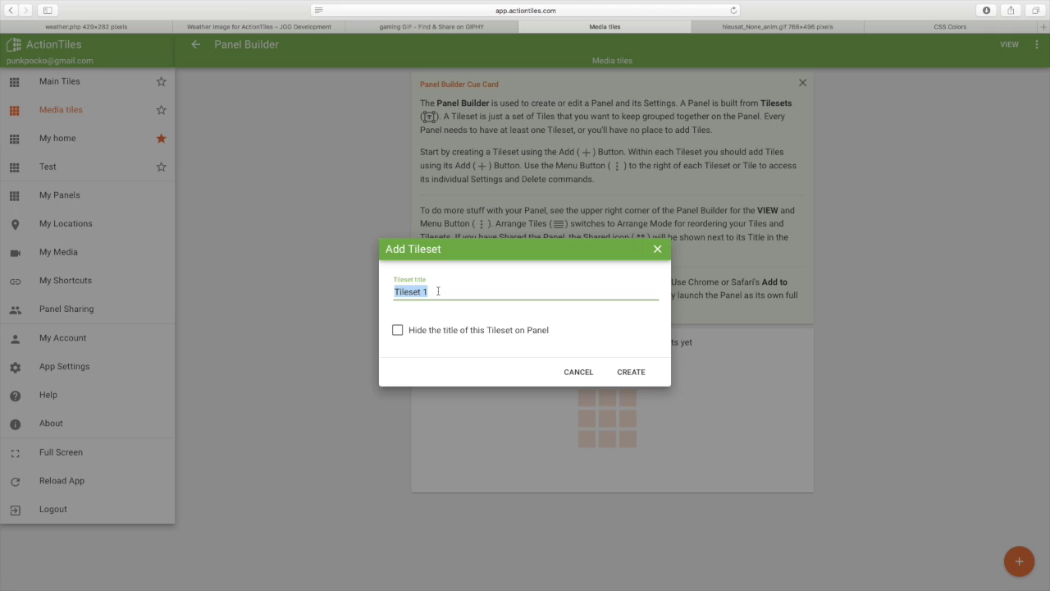
type("med")
left_click(645, 372)
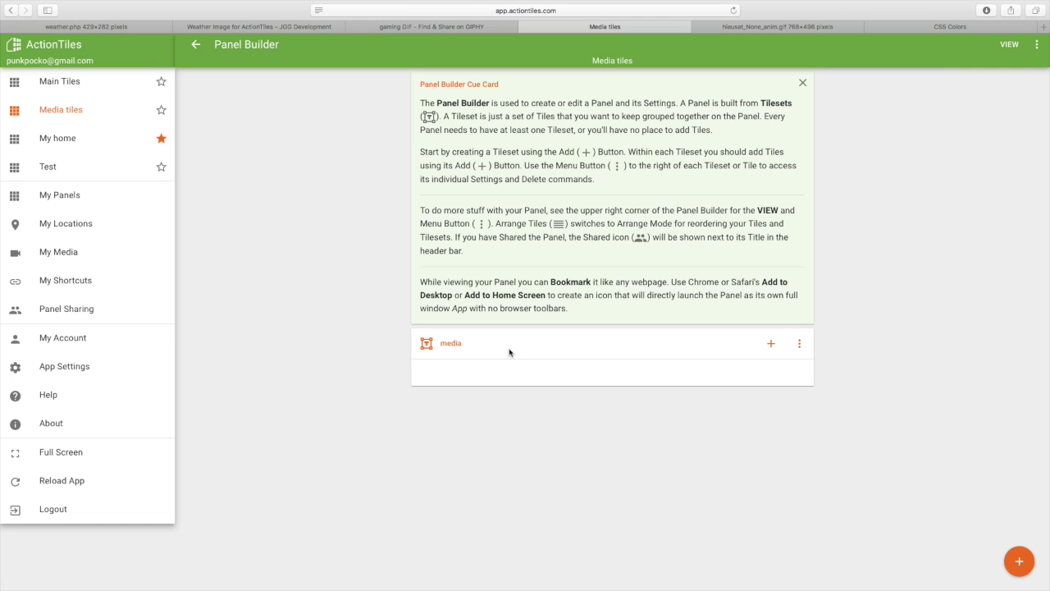
- Add a media item named "Pacman" as a still image or GIF using the copied GIPHY link, and save it
left_click(772, 344)
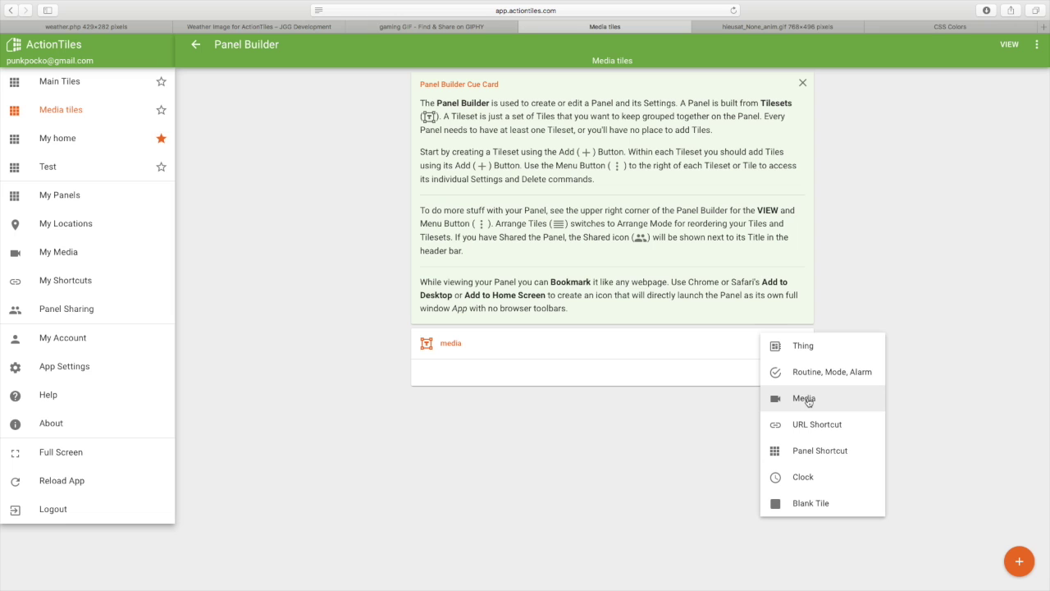
left_click(807, 400)
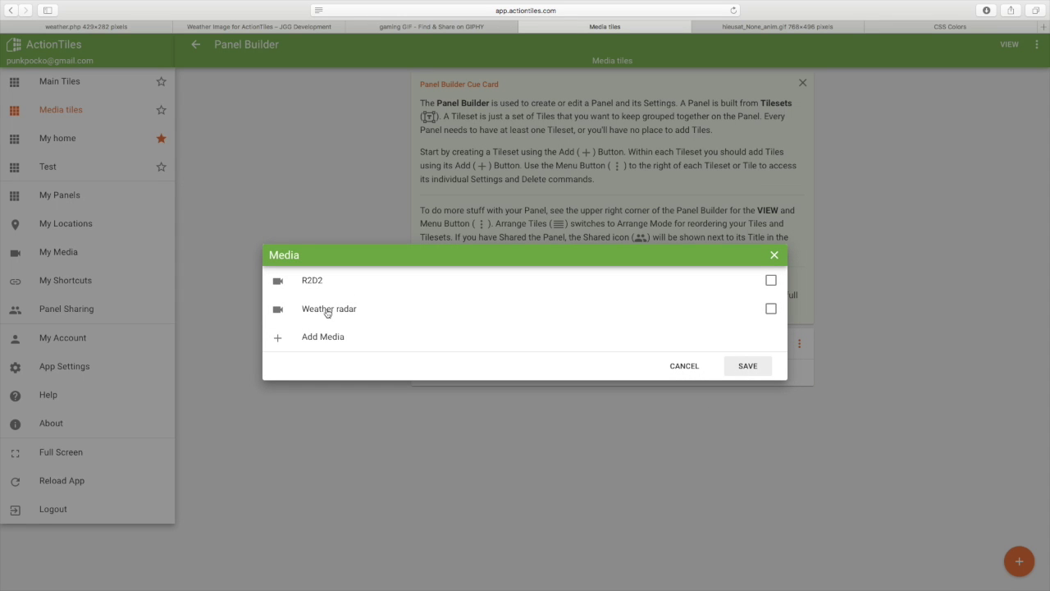
left_click(320, 338)
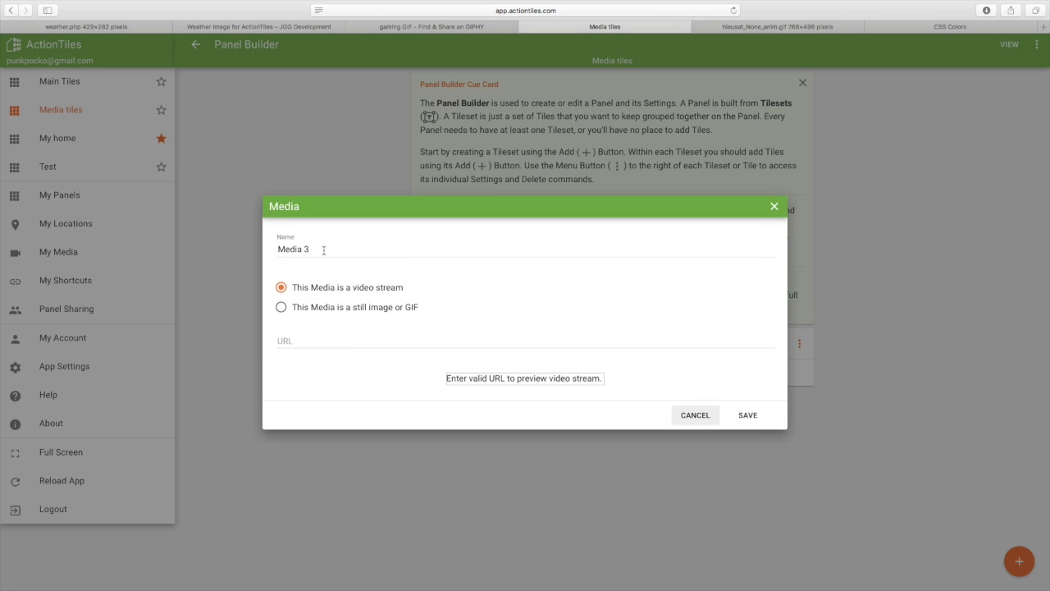
left_click_drag(324, 250, 272, 246)
type("Pacman")
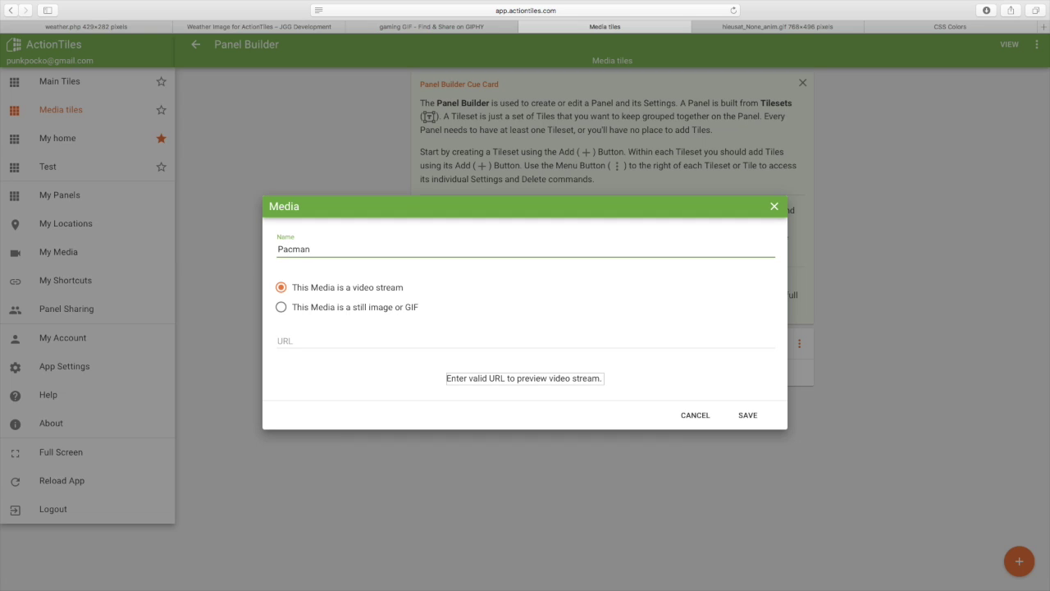
left_click(282, 309)
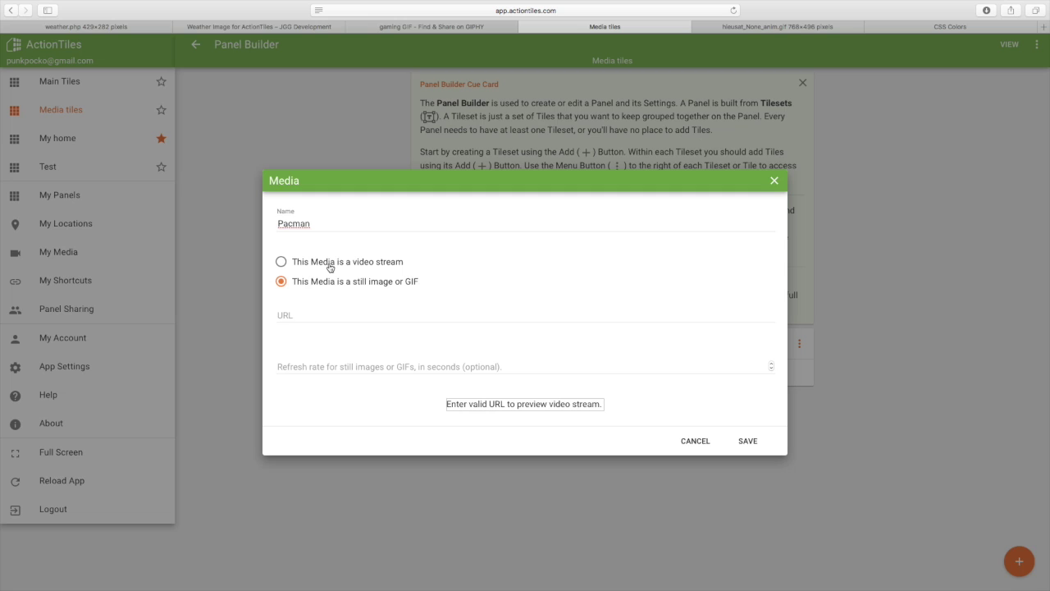
left_click(303, 314)
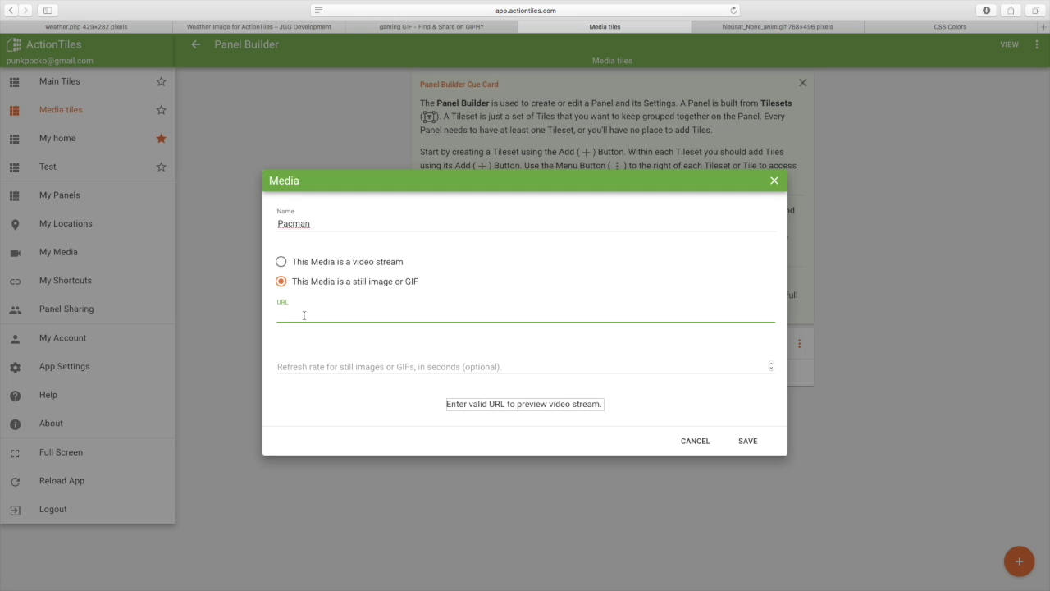
key("super+v")
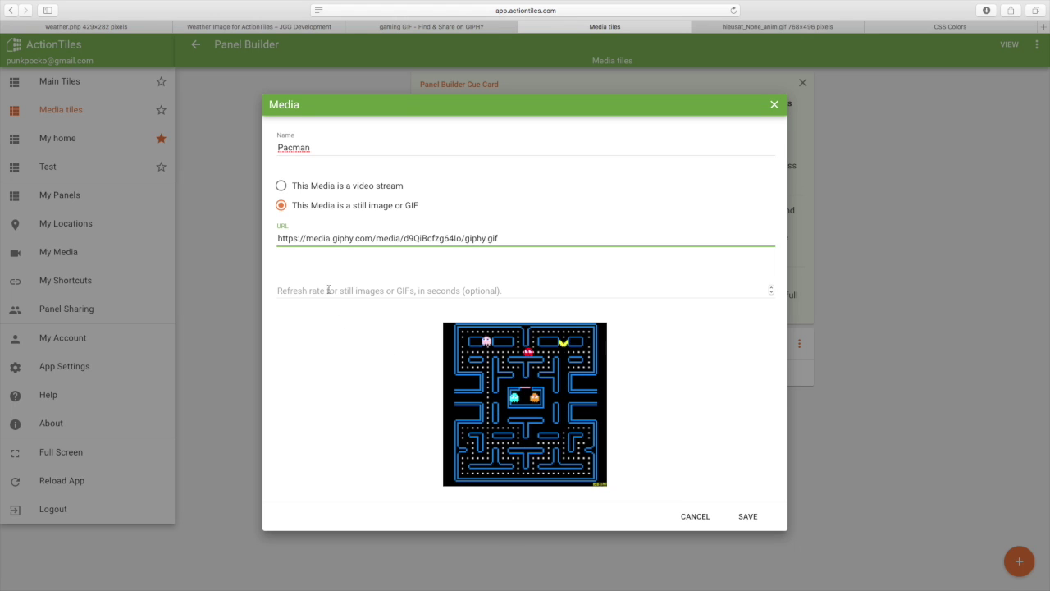
left_click(750, 517)
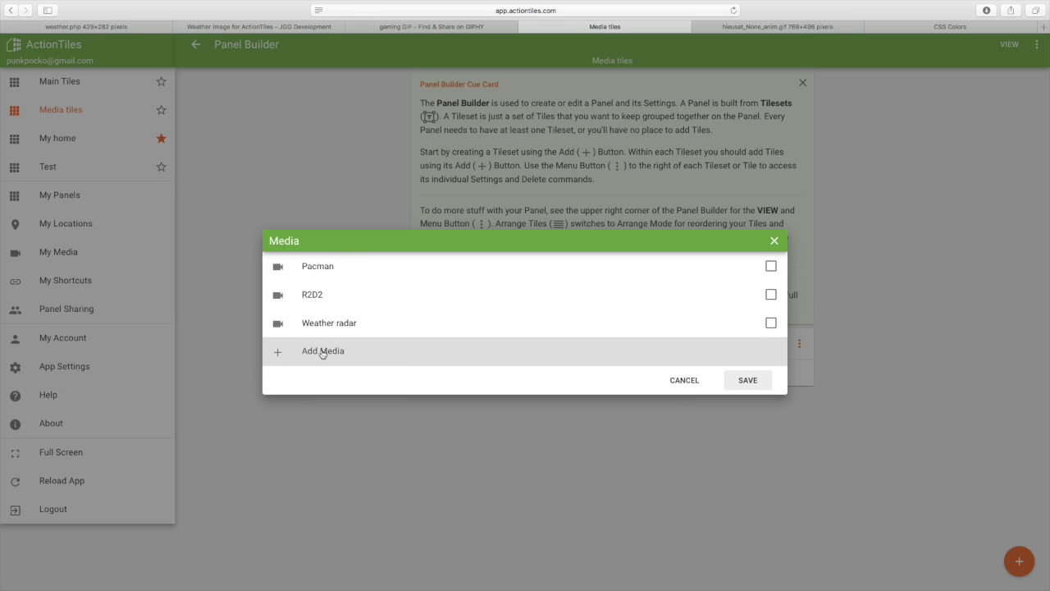
- Copy the full URL of the weather.php forecast image
left_click(84, 26)
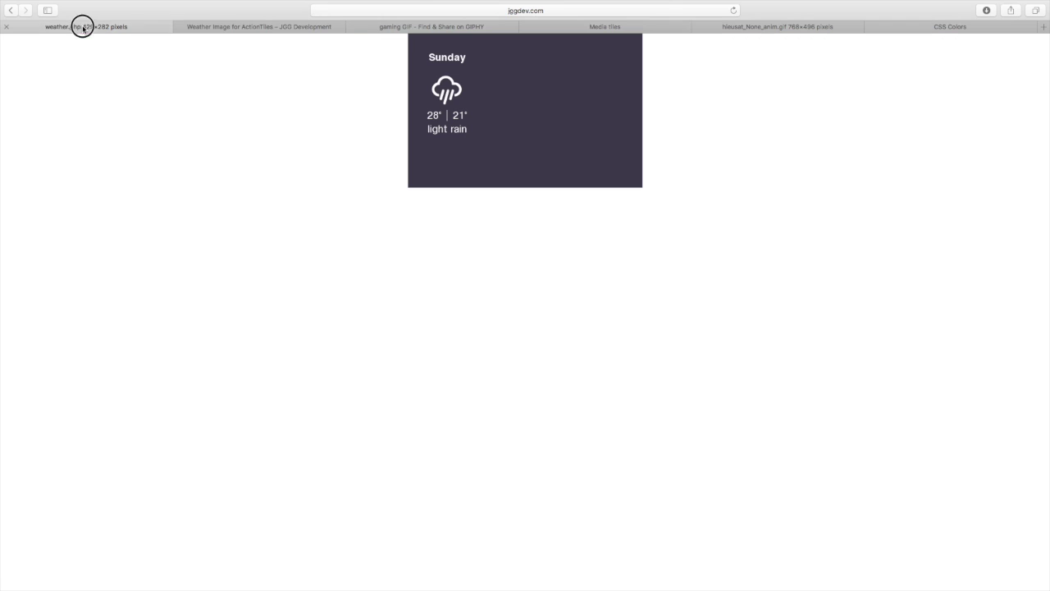
left_click(438, 8)
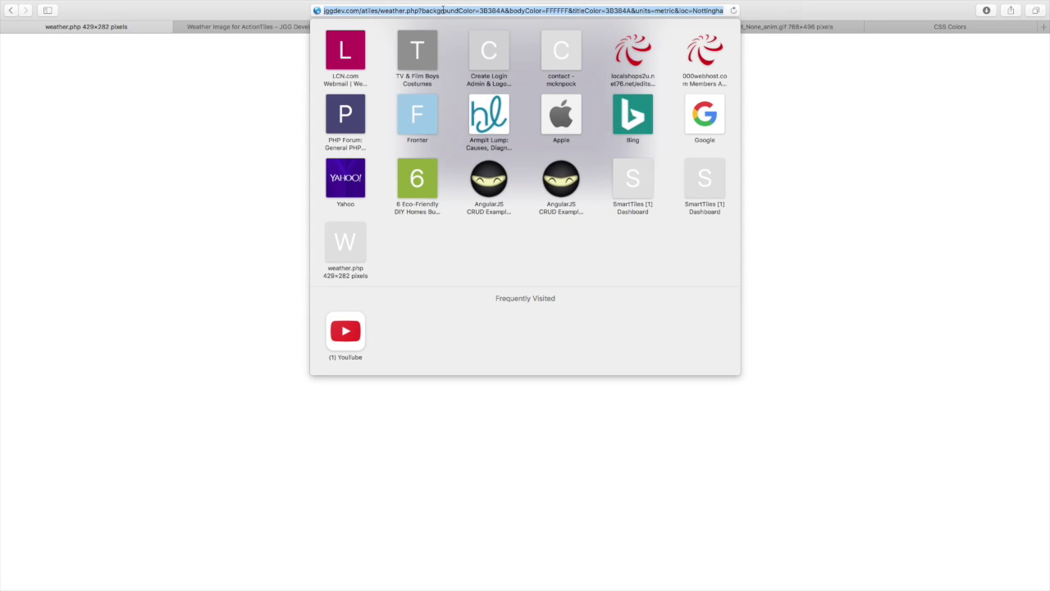
key("Return")
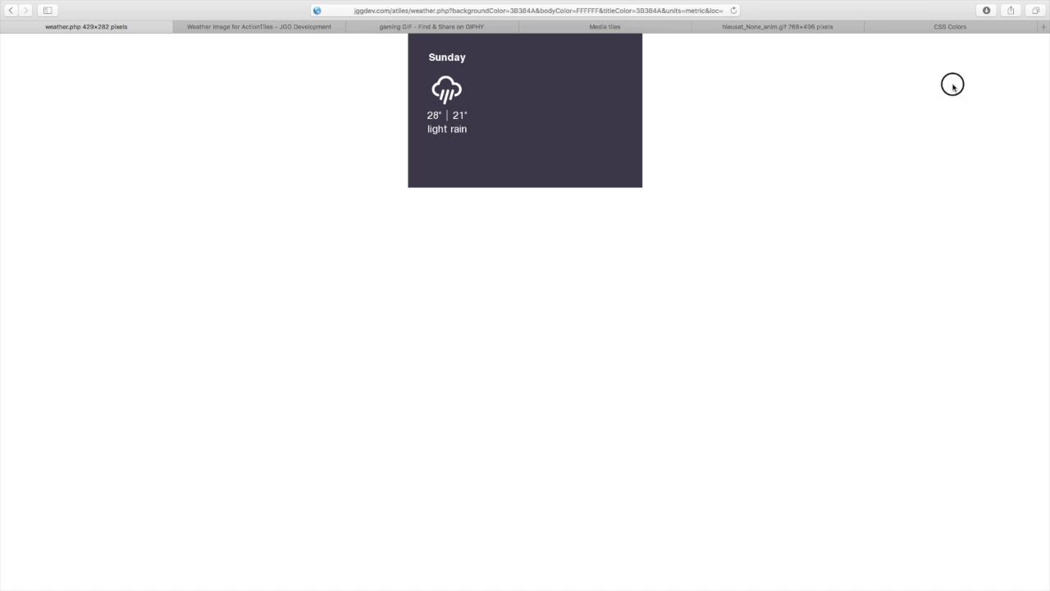
- Create another ActionTiles media item named "Weather forecast" as a still image or GIF with the copied weather.php URL
left_click(625, 30)
left_click(328, 358)
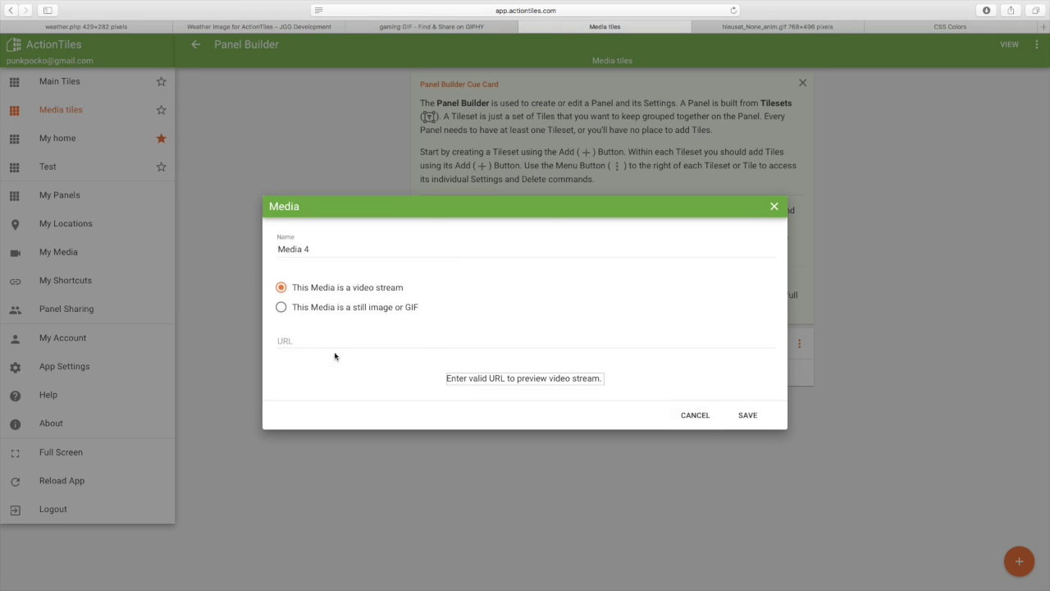
left_click_drag(316, 249, 267, 250)
type("Weather for")
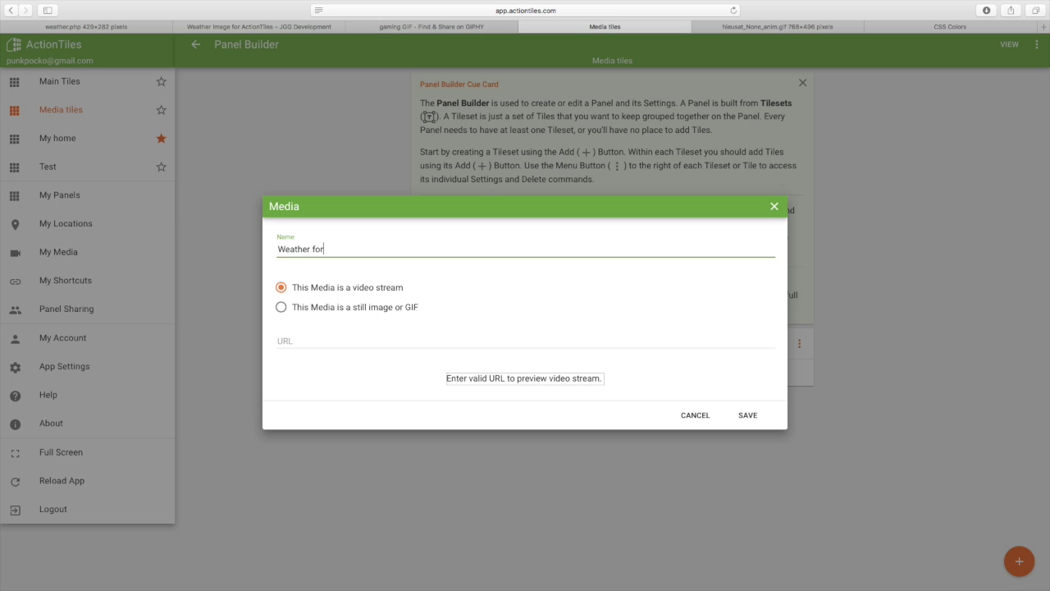
type("cast")
key("BackSpace")
left_click(282, 307)
left_click(297, 315)
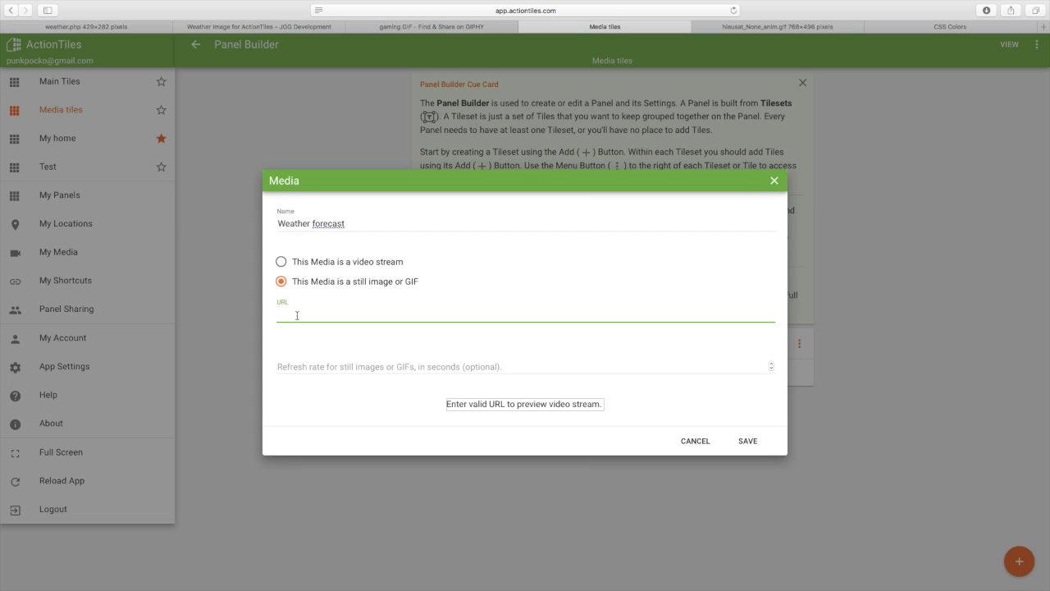
key("super+v")
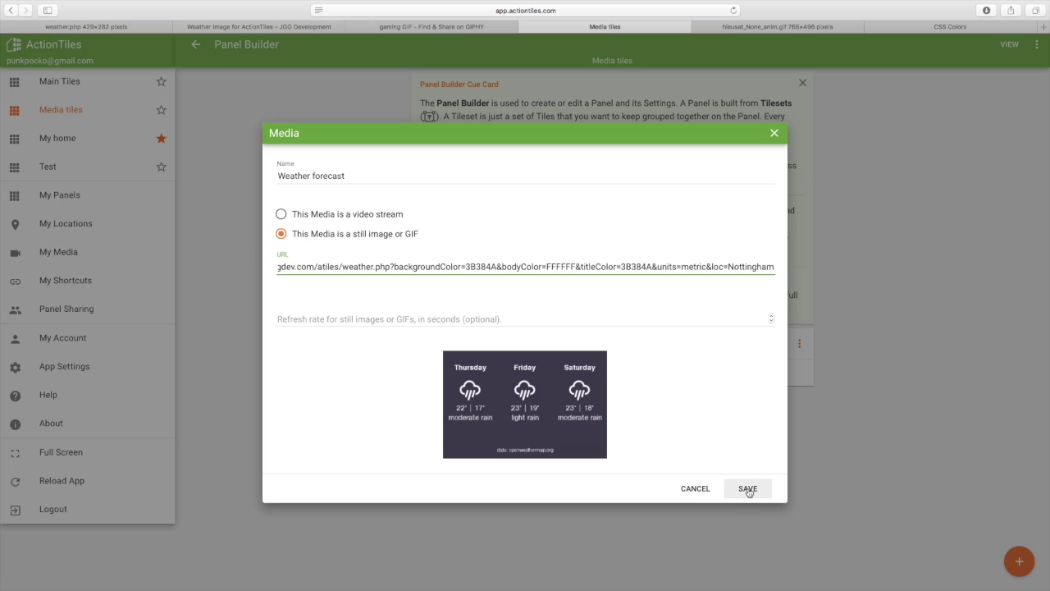
- Change the media name to "Weather 3 day forecast" and save the item
left_click(318, 178)
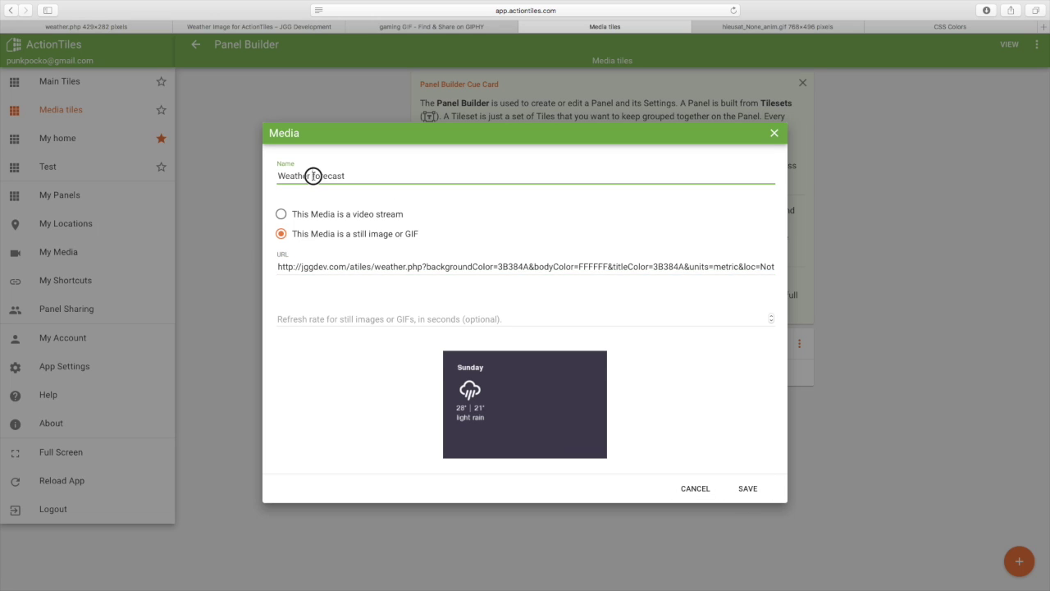
type("3 day")
left_click(747, 488)
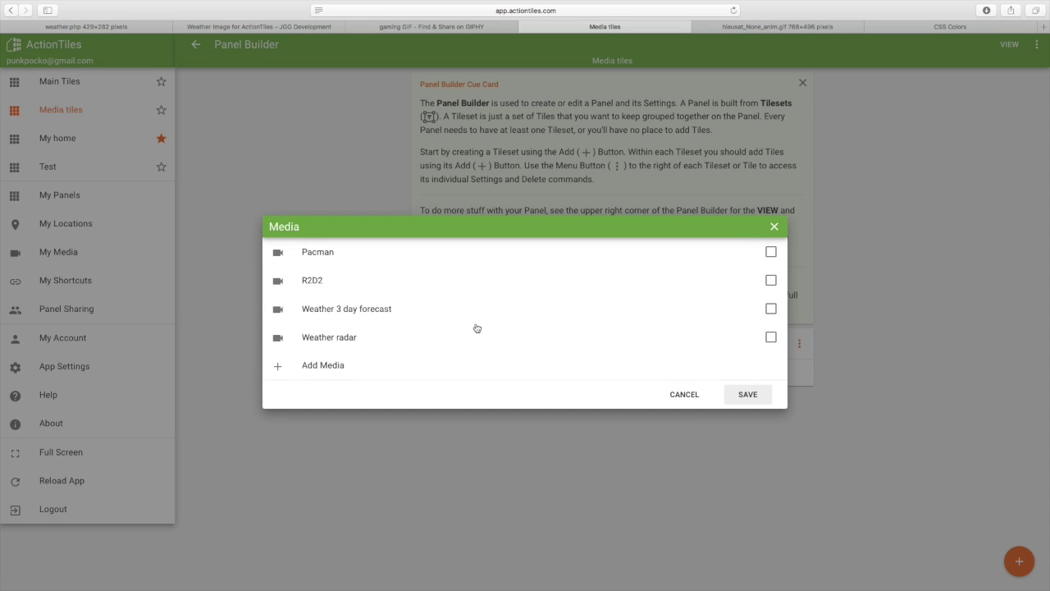
- Add Pacman, Weather 3 day forecast and Weather radar as tiles in the media tileset
left_click(771, 252)
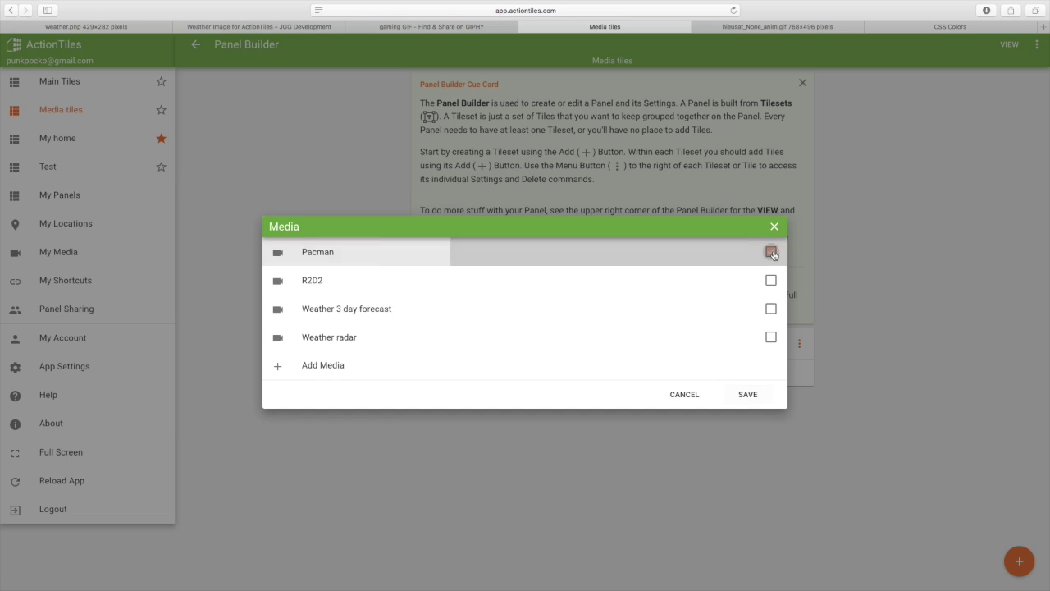
left_click(771, 309)
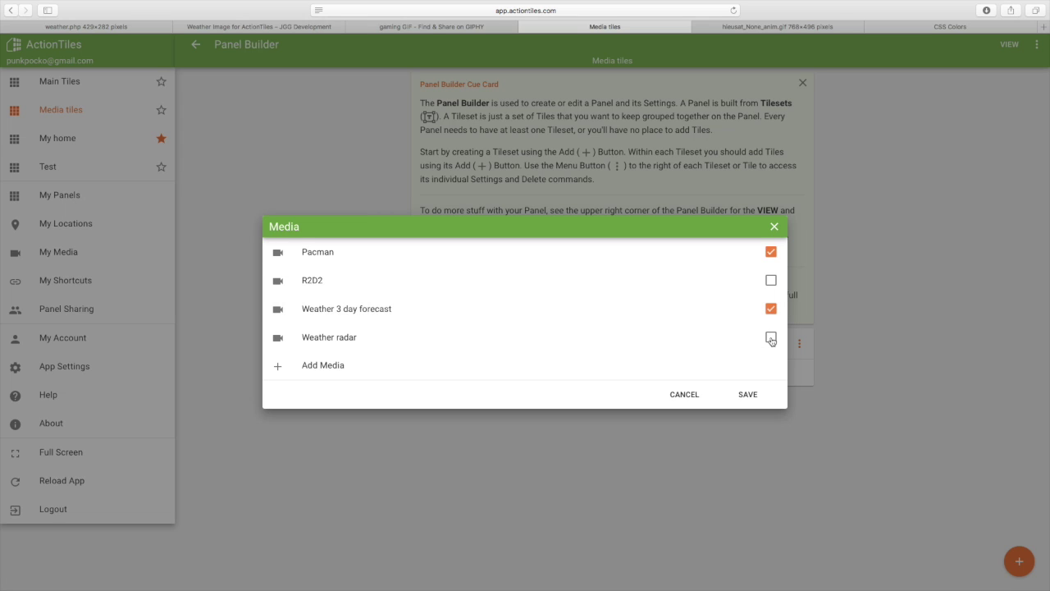
left_click(771, 338)
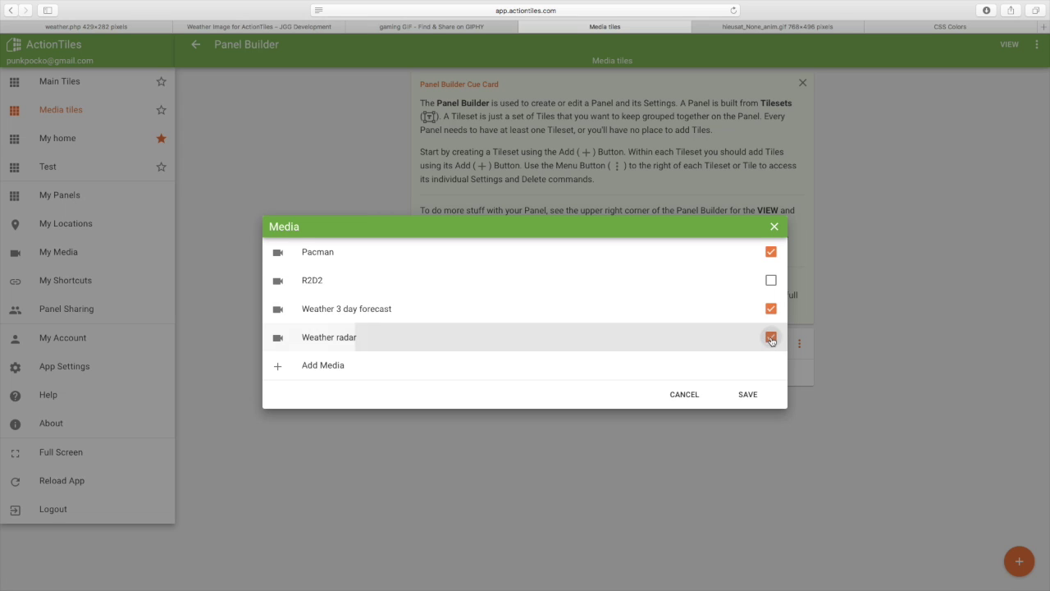
left_click(747, 394)
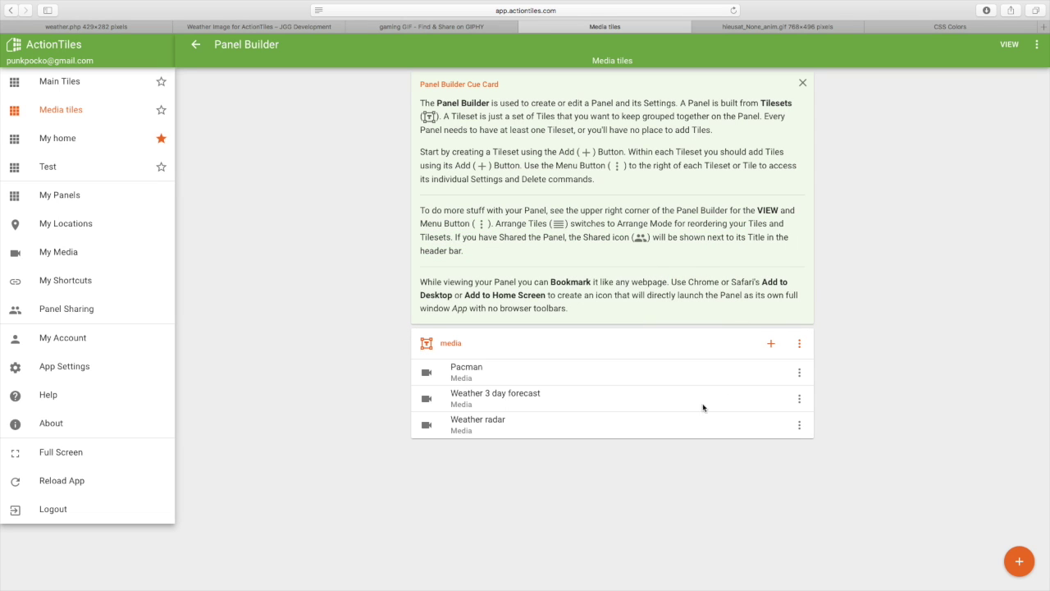
- Start adding Things to the media tileset, choosing the Living room bulb's Switch and the living room speaker's Music Player
left_click(771, 347)
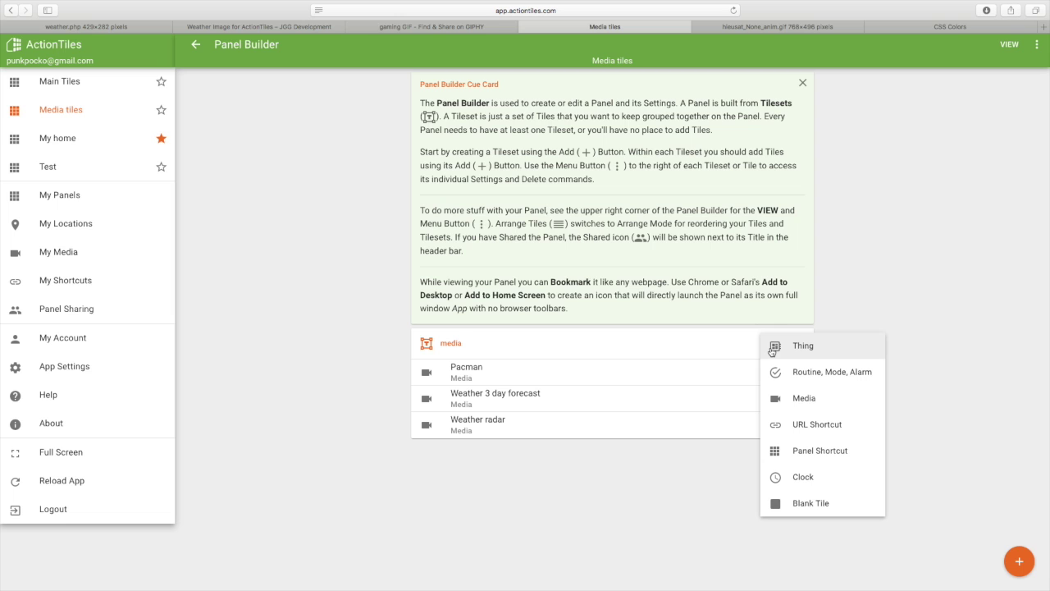
left_click(796, 350)
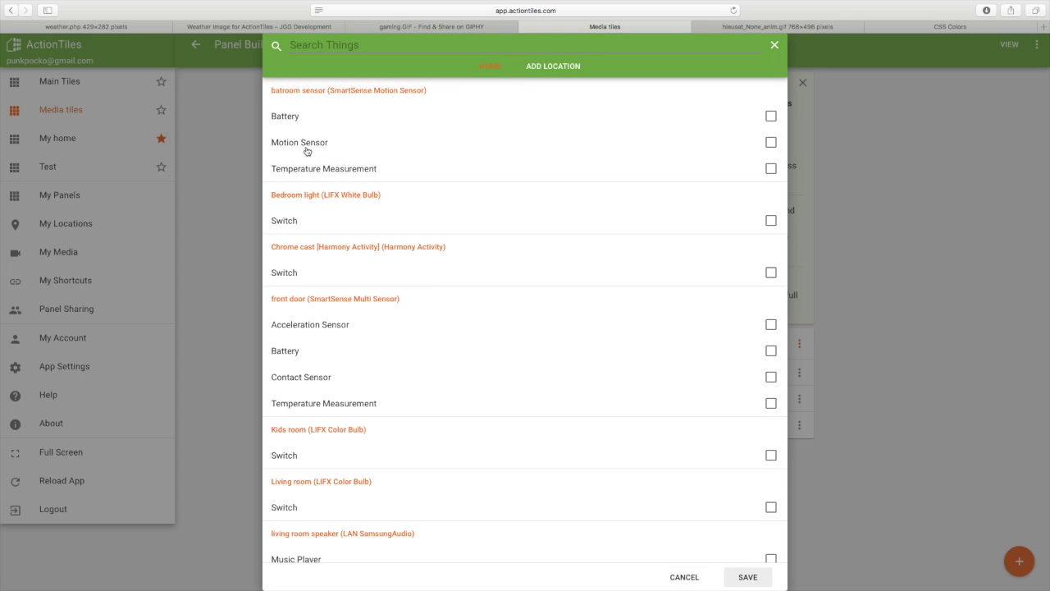
scroll(315, 197, "down", 1)
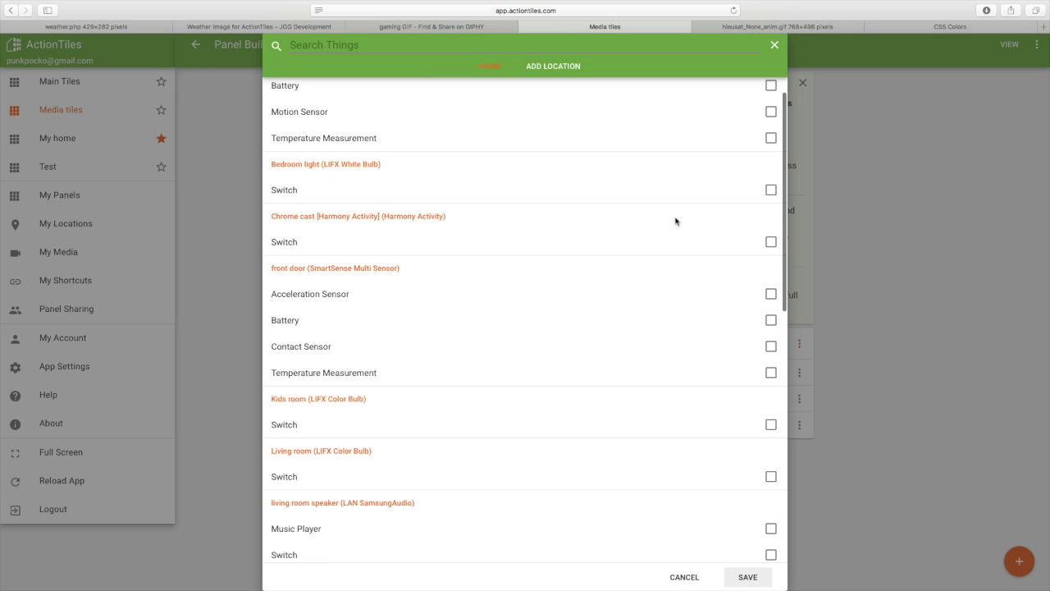
scroll(480, 275, "down", 3)
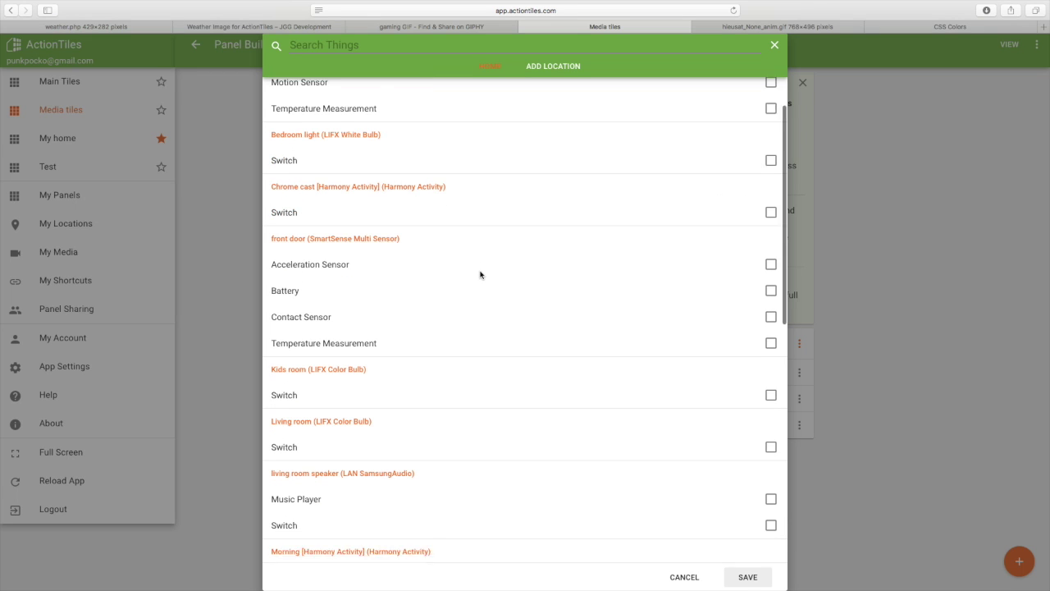
scroll(480, 275, "down", 4)
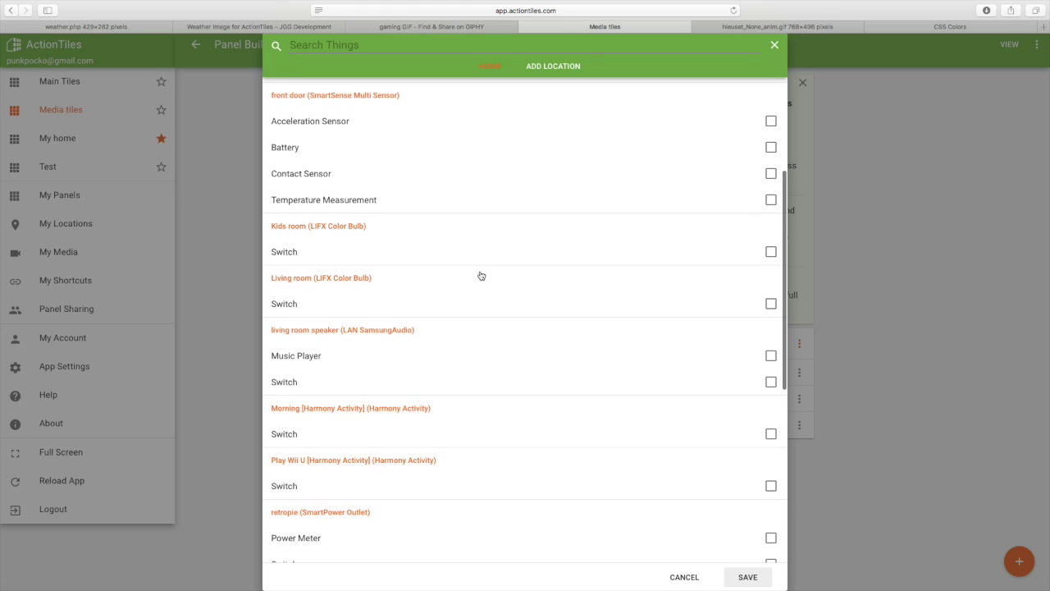
left_click(770, 272)
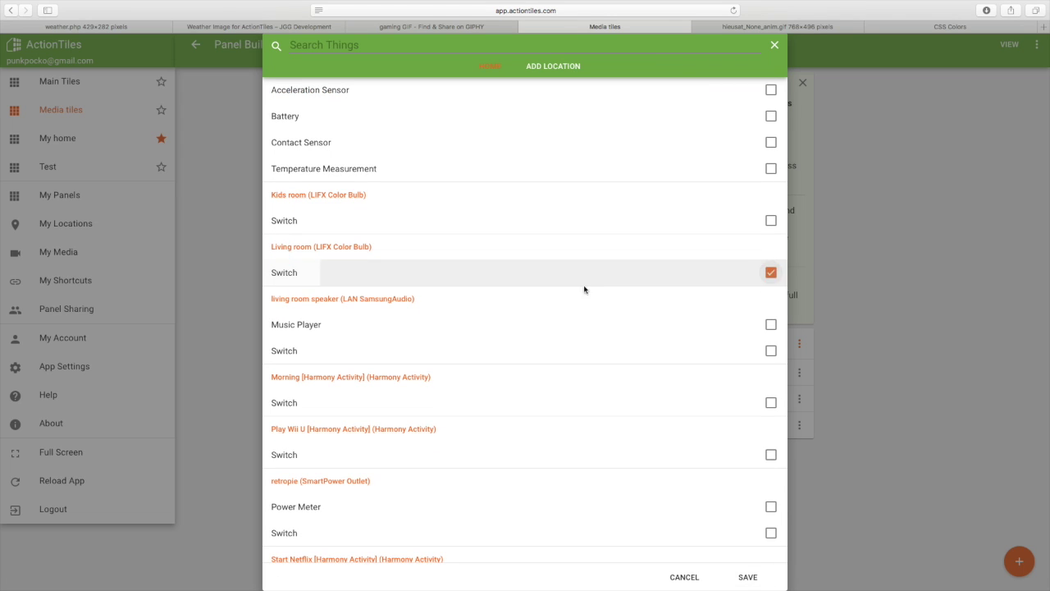
scroll(579, 290, "down", 3)
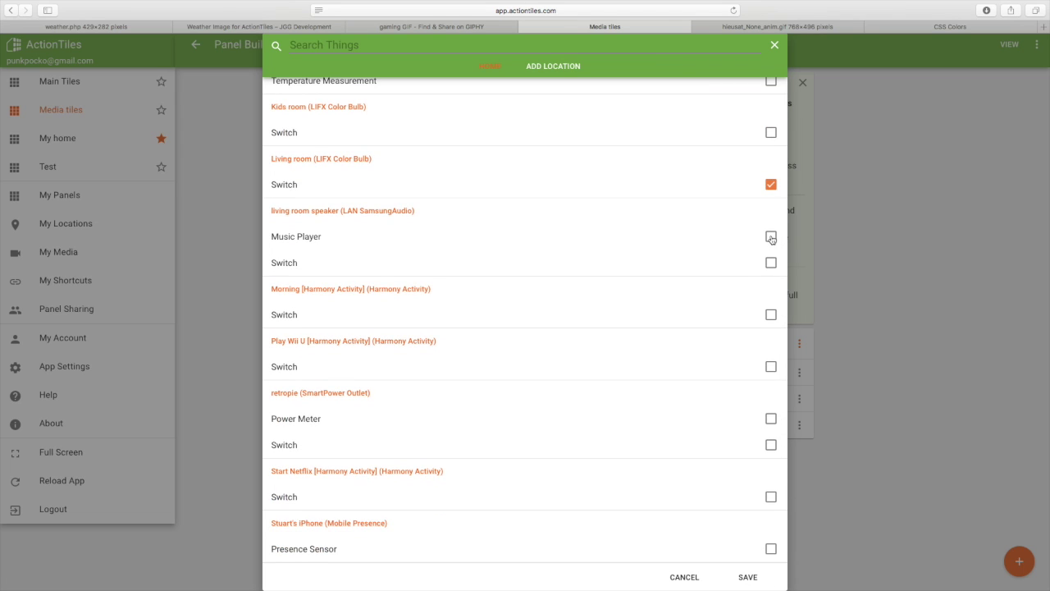
left_click(770, 238)
- Also choose the Bedroom light's Switch and the batroom sensor's Motion Sensor from the list of Things
scroll(565, 315, "down", 2)
scroll(566, 315, "down", 5)
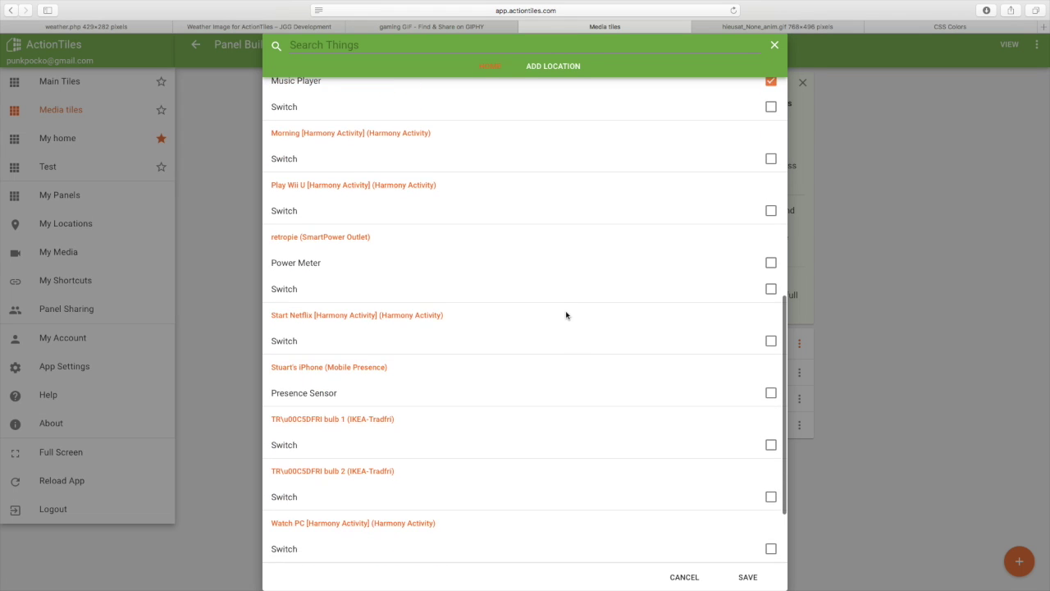
scroll(565, 315, "down", 1)
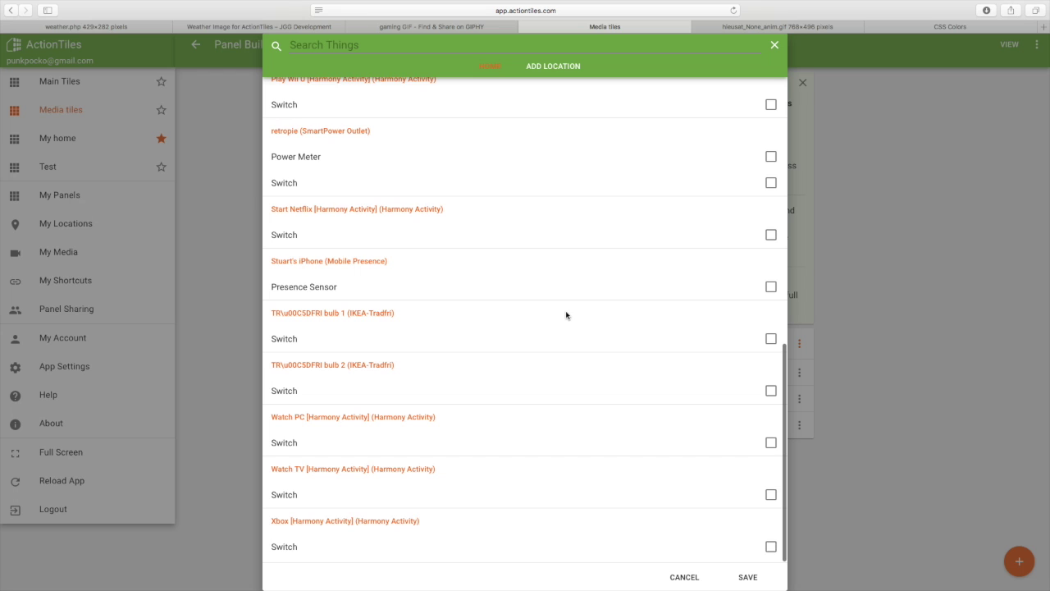
scroll(565, 315, "up", 20)
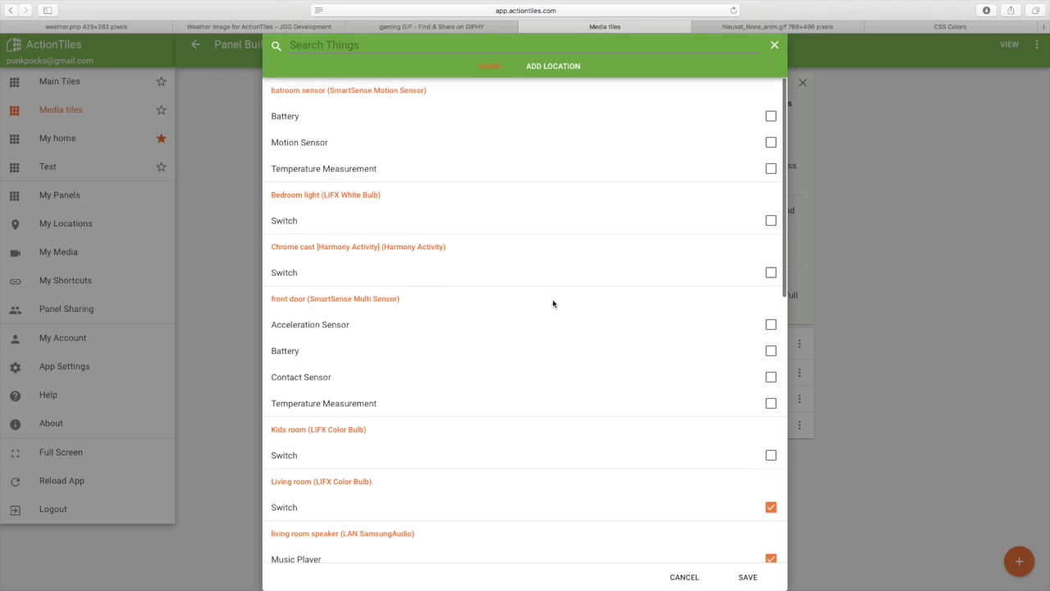
scroll(524, 333, "down", 1)
scroll(756, 188, "up", 1)
left_click(772, 222)
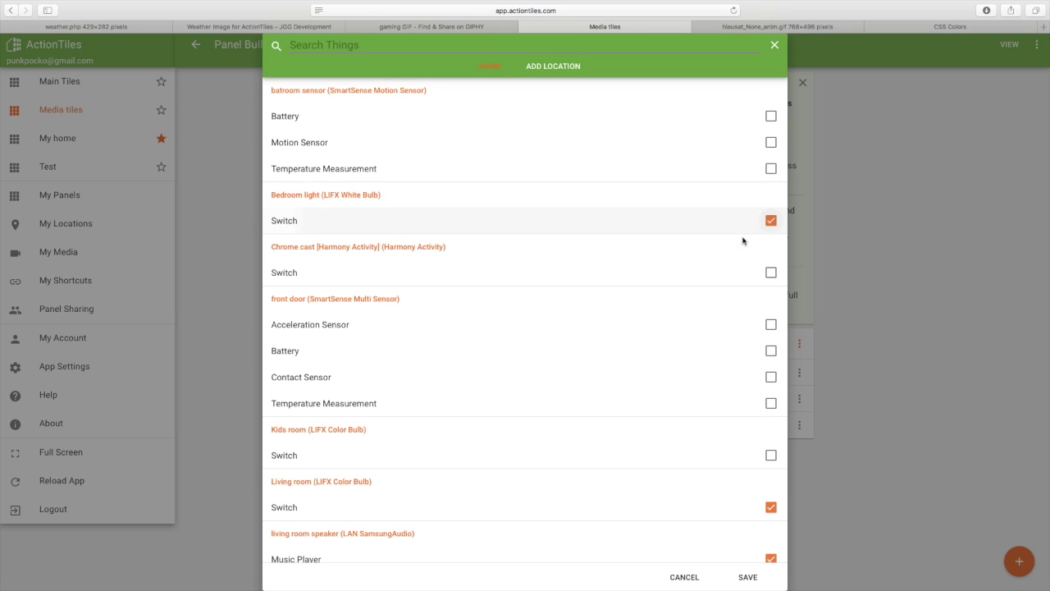
scroll(729, 291, "down", 3)
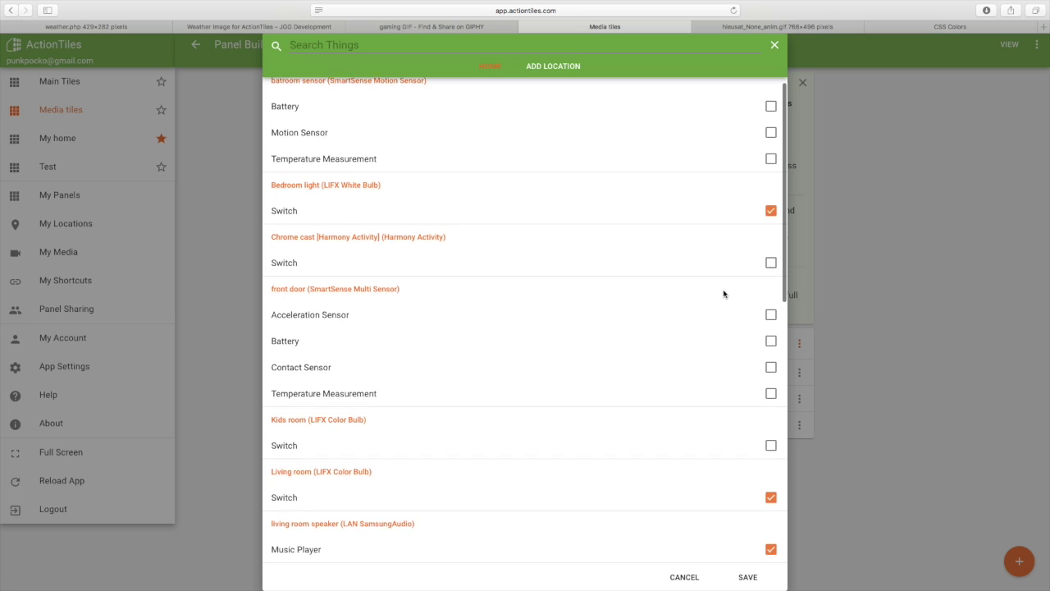
scroll(724, 294, "down", 10)
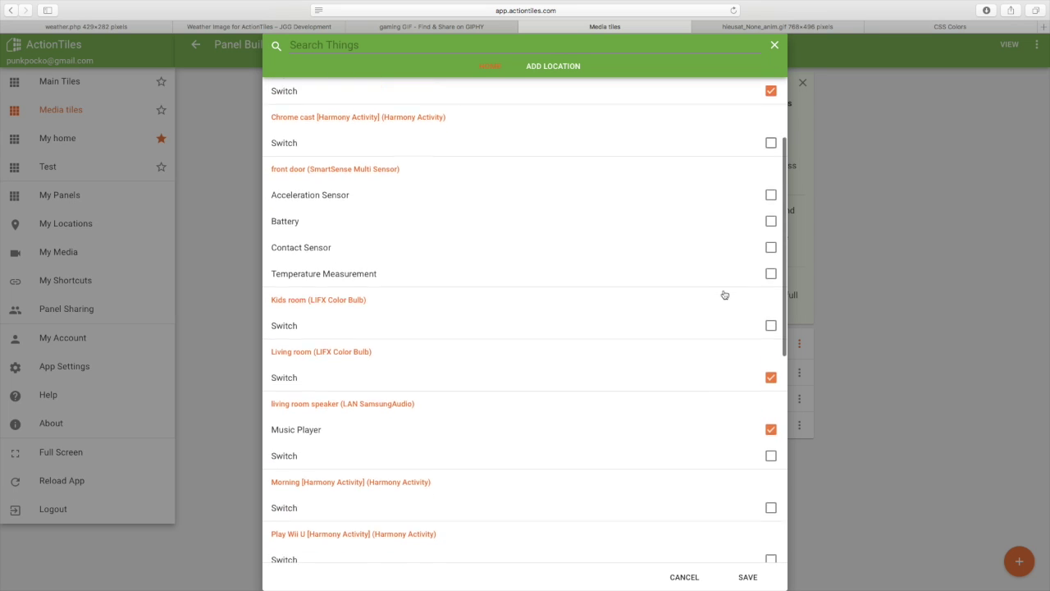
scroll(722, 293, "up", 12)
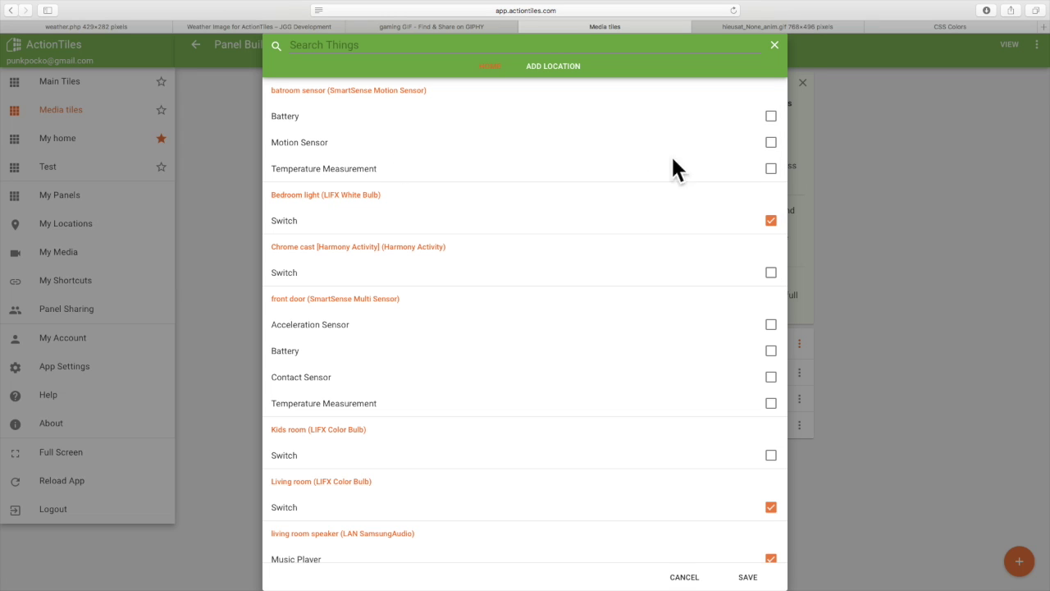
left_click(772, 143)
- Include the Kids room color bulb's Switch in the selection of Things
scroll(647, 183, "down", 1)
scroll(676, 204, "down", 4)
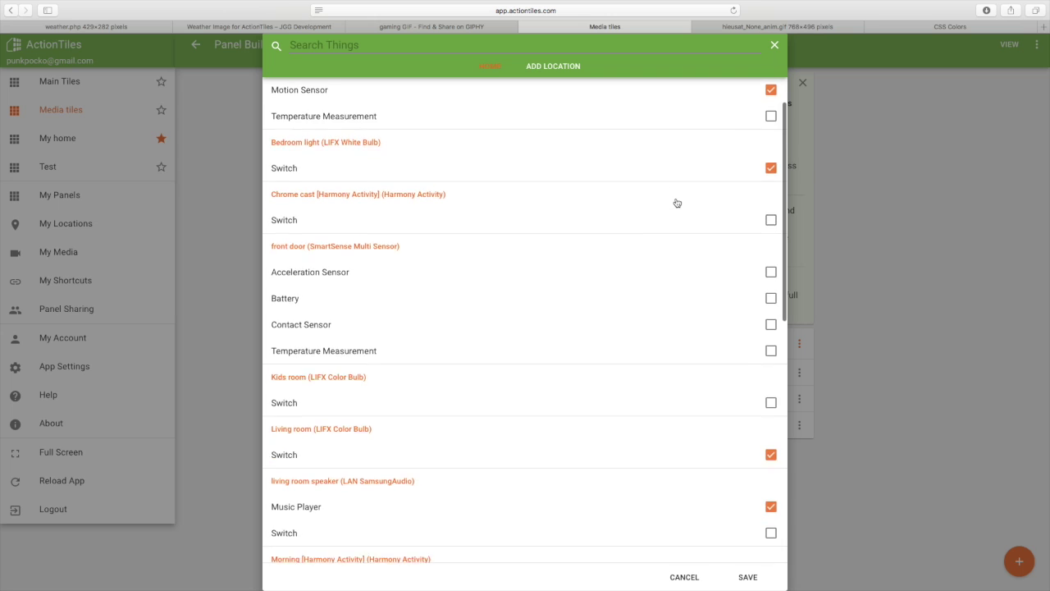
scroll(676, 200, "down", 2)
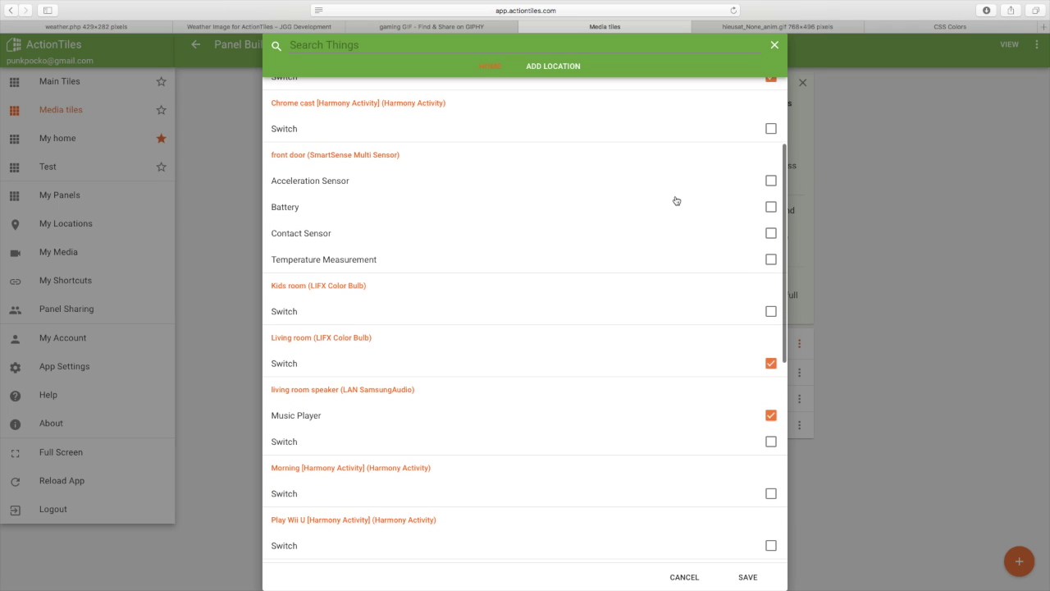
scroll(676, 200, "down", 4)
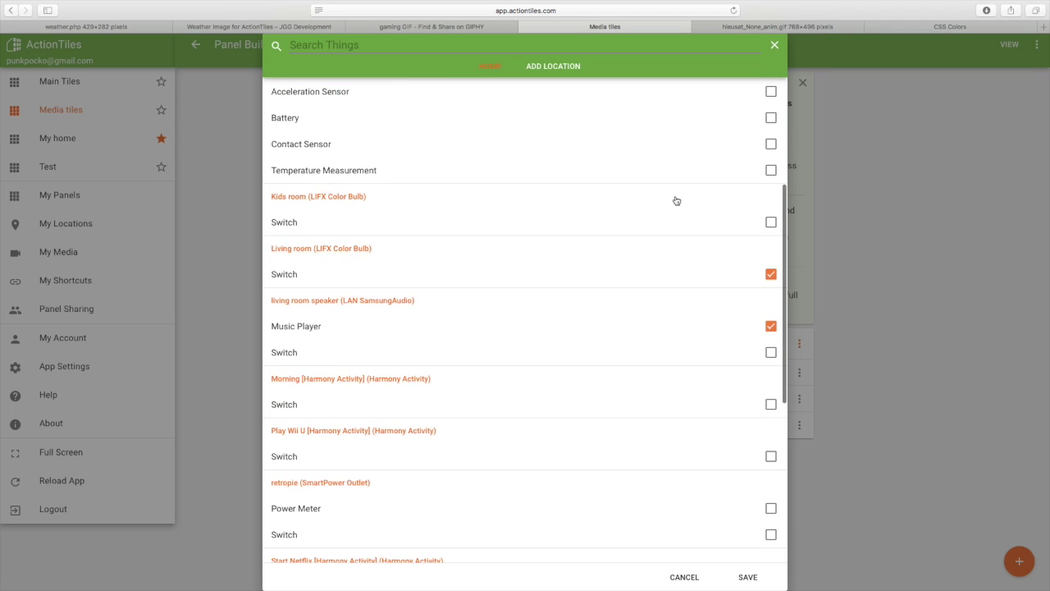
left_click(771, 184)
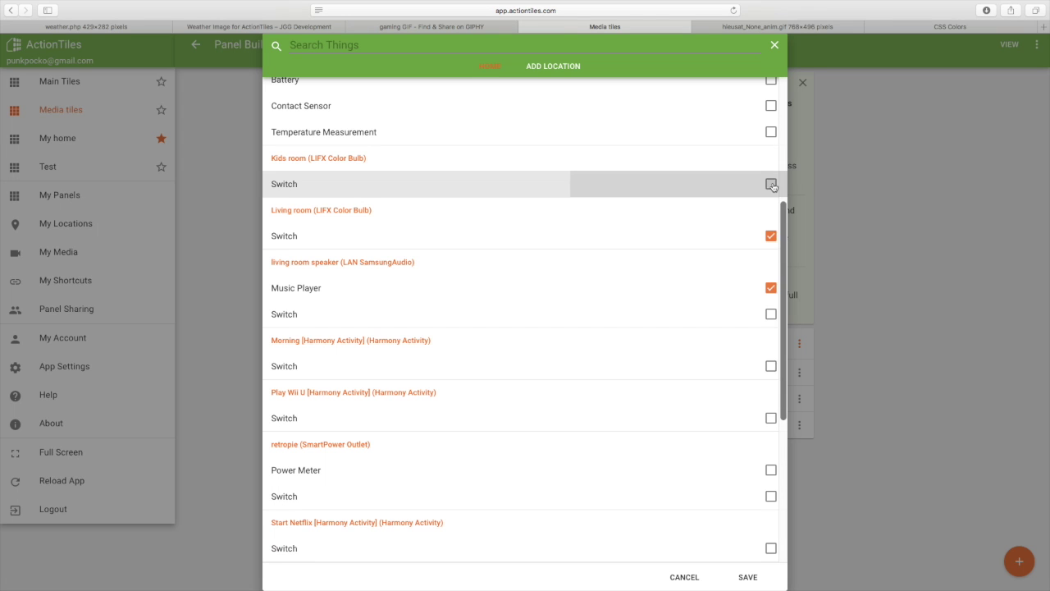
- Choose the Switches of TRÅDFRI bulb 1, TRÅDFRI bulb 2 and Watch TV, and save all selected Things to the tileset
scroll(694, 194, "down", 4)
scroll(695, 195, "down", 9)
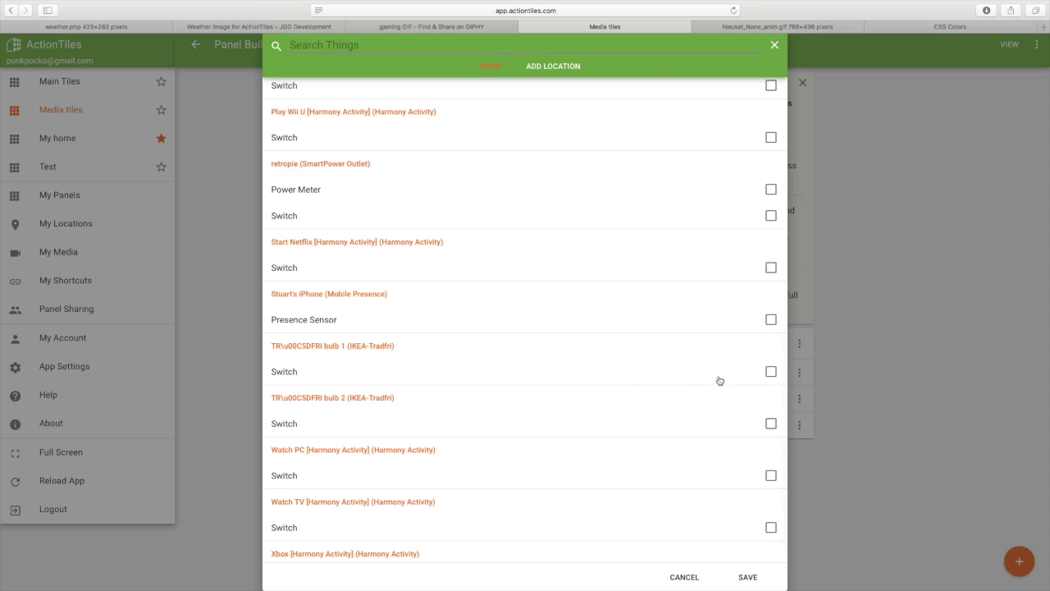
left_click(771, 371)
left_click(772, 424)
scroll(649, 401, "down", 2)
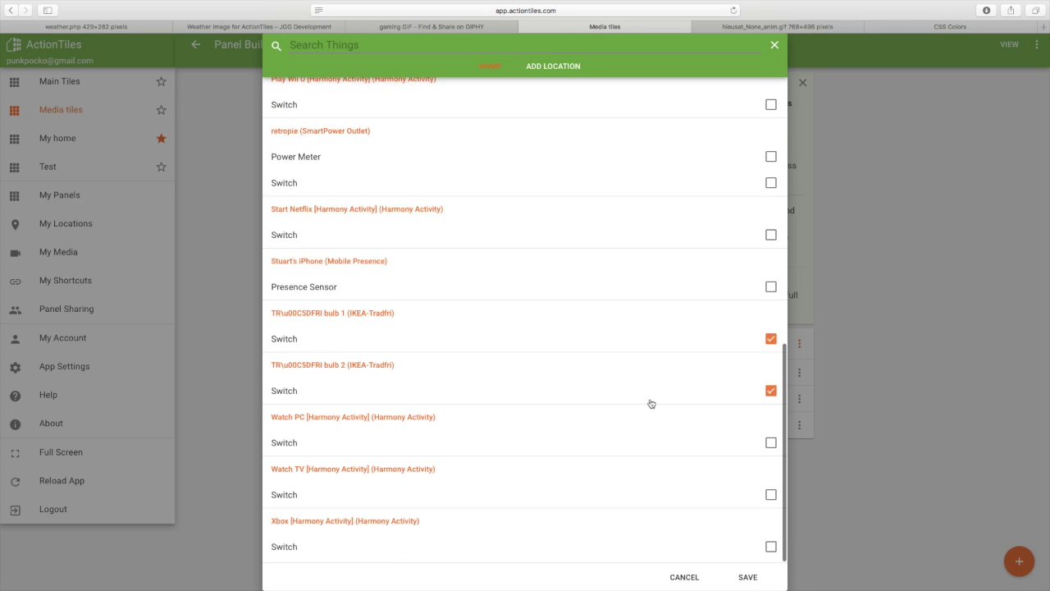
left_click(770, 495)
left_click(742, 578)
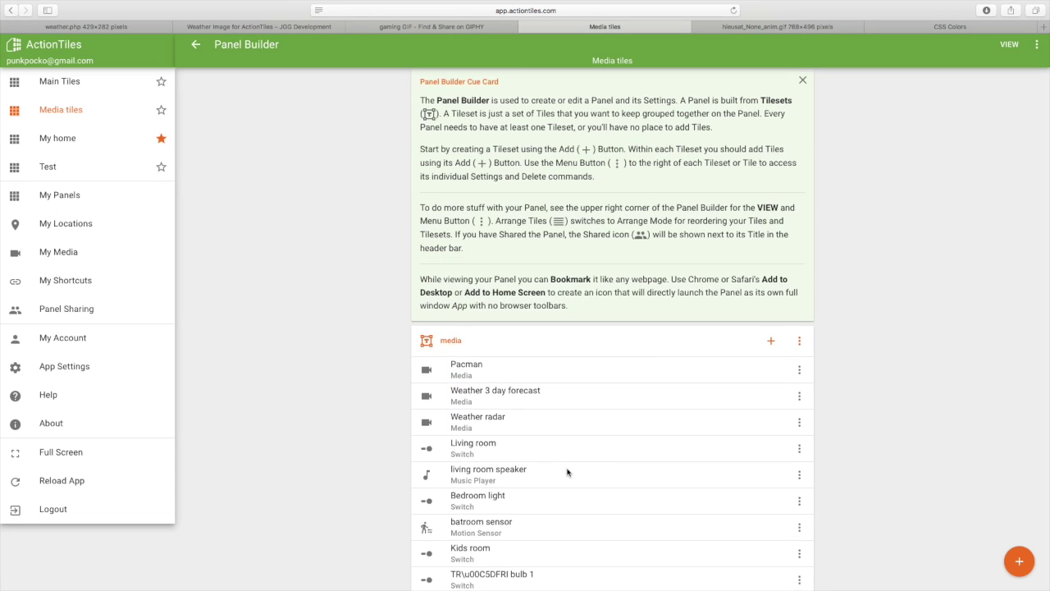
- In the Pacman tile's settings, hide the tile label, set the tile width to 2 and save
scroll(567, 472, "down", 3)
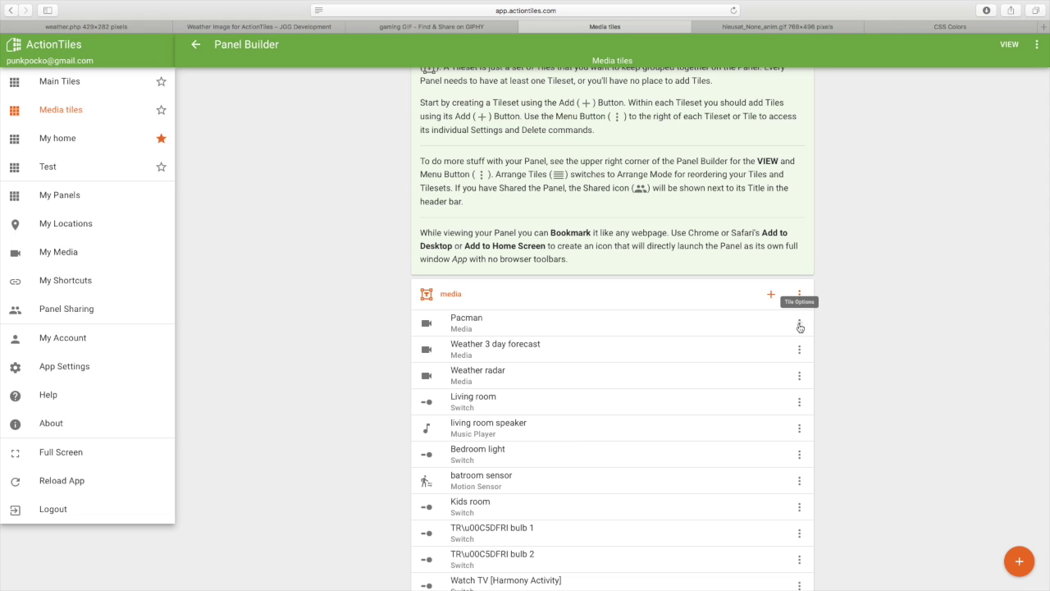
left_click(800, 327)
left_click(832, 343)
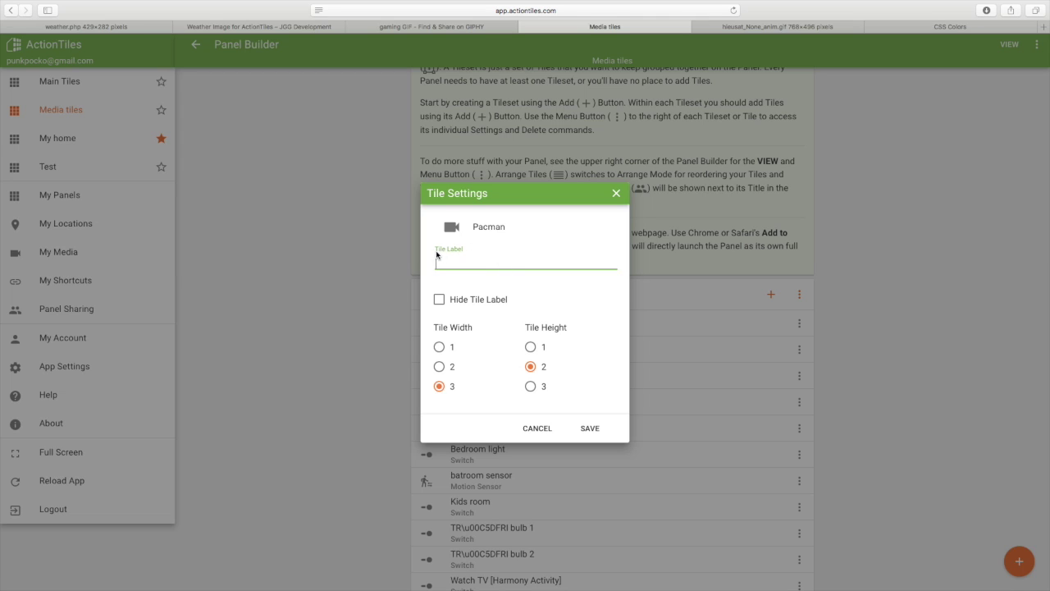
left_click(441, 301)
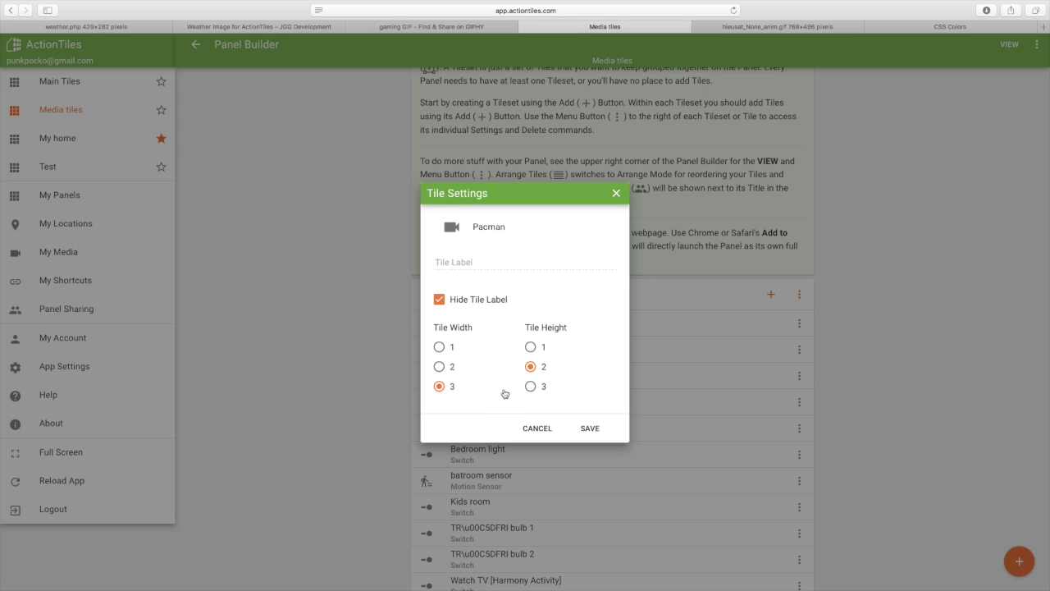
left_click(440, 367)
left_click(590, 427)
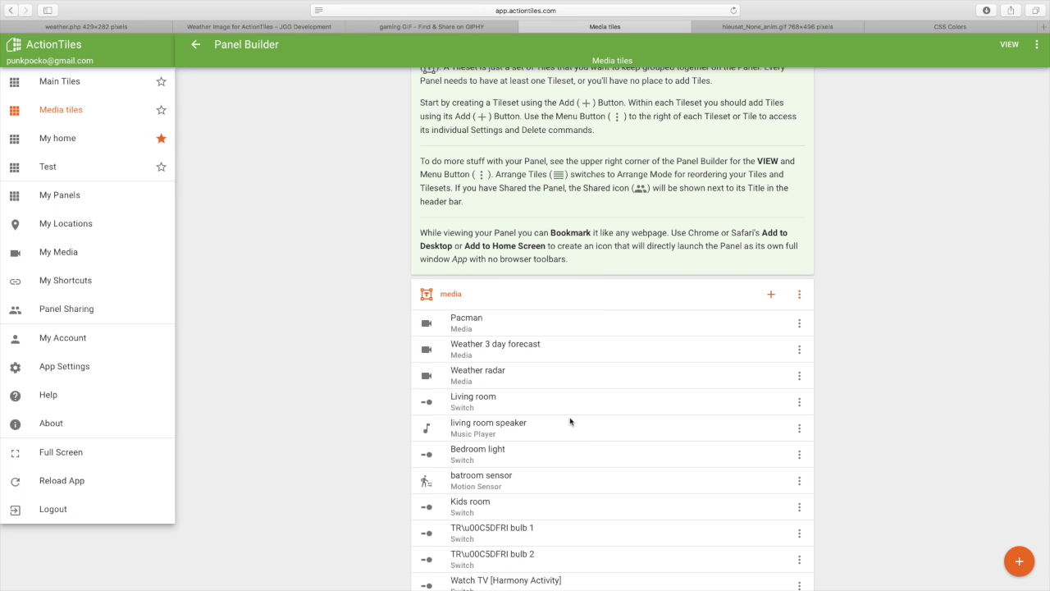
- Preview the Media tiles panel in a resized browser window outside full screen, and return to the Panel Builder in full screen
left_click(1009, 47)
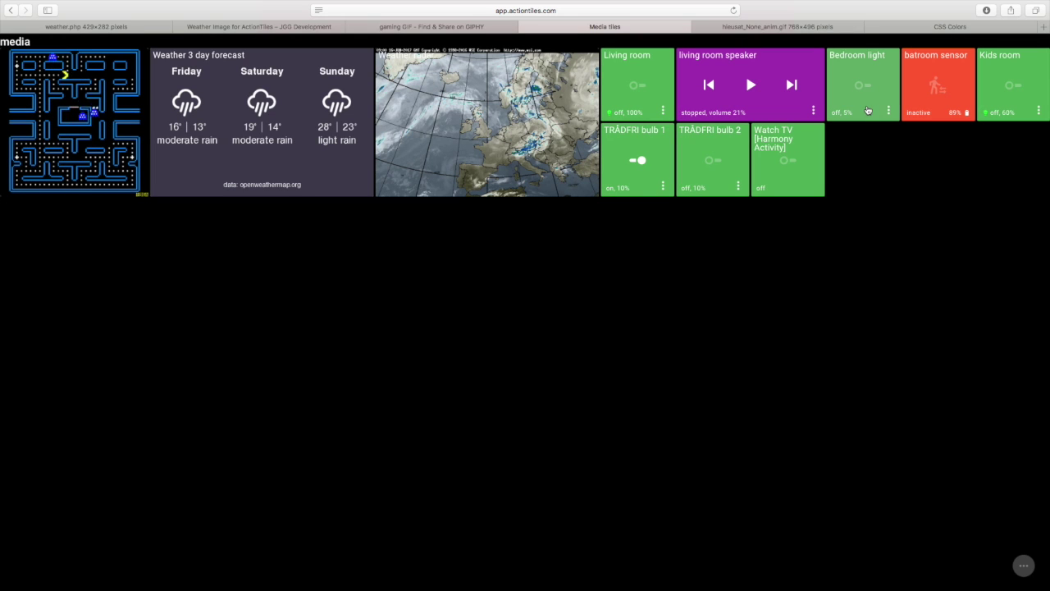
mouse_move(687, 3)
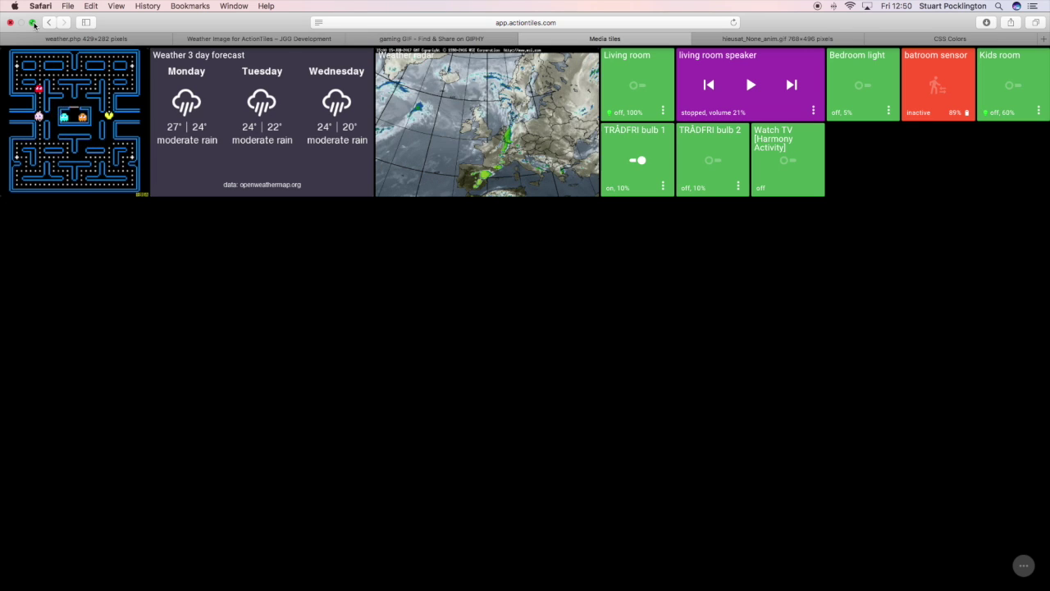
left_click(33, 23)
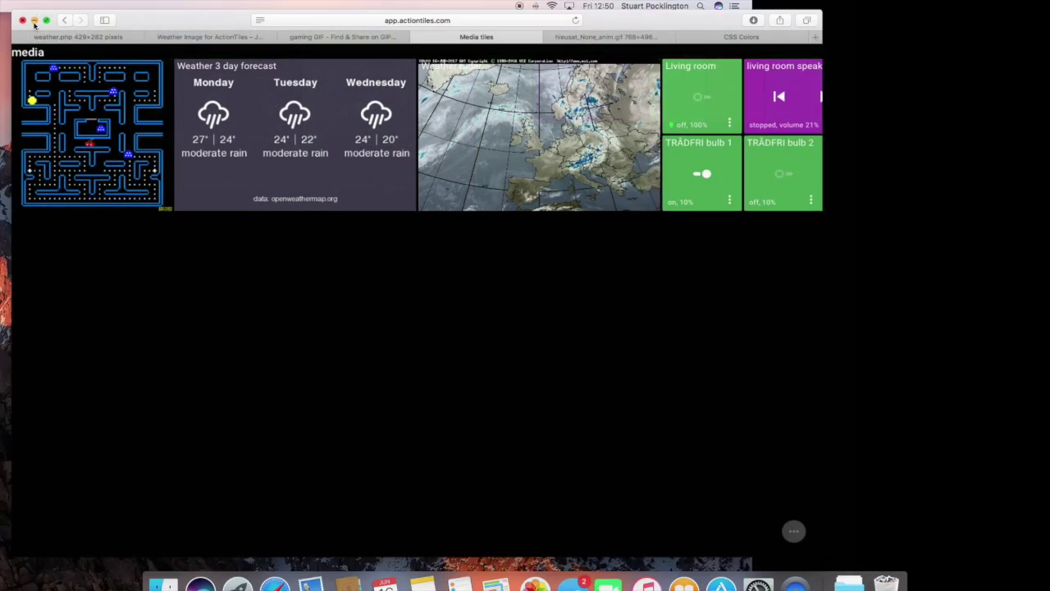
left_click_drag(764, 251, 803, 246)
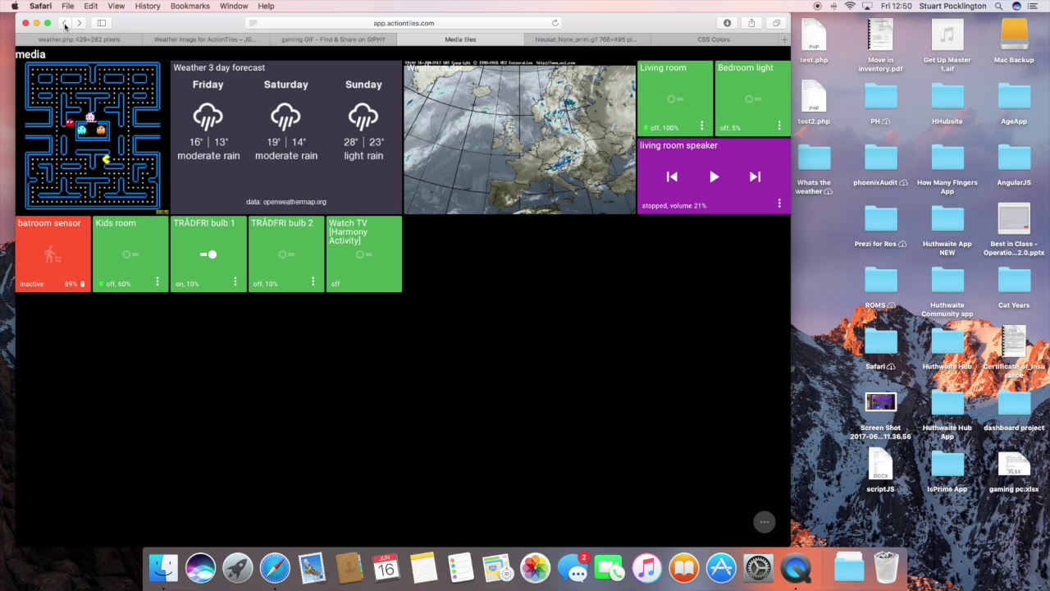
left_click(65, 23)
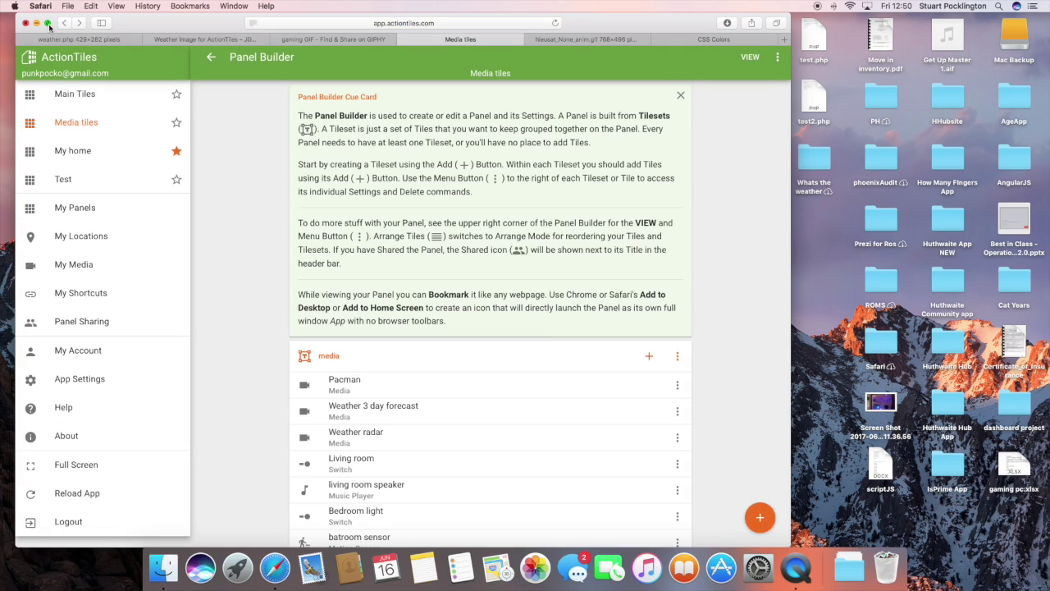
left_click(48, 23)
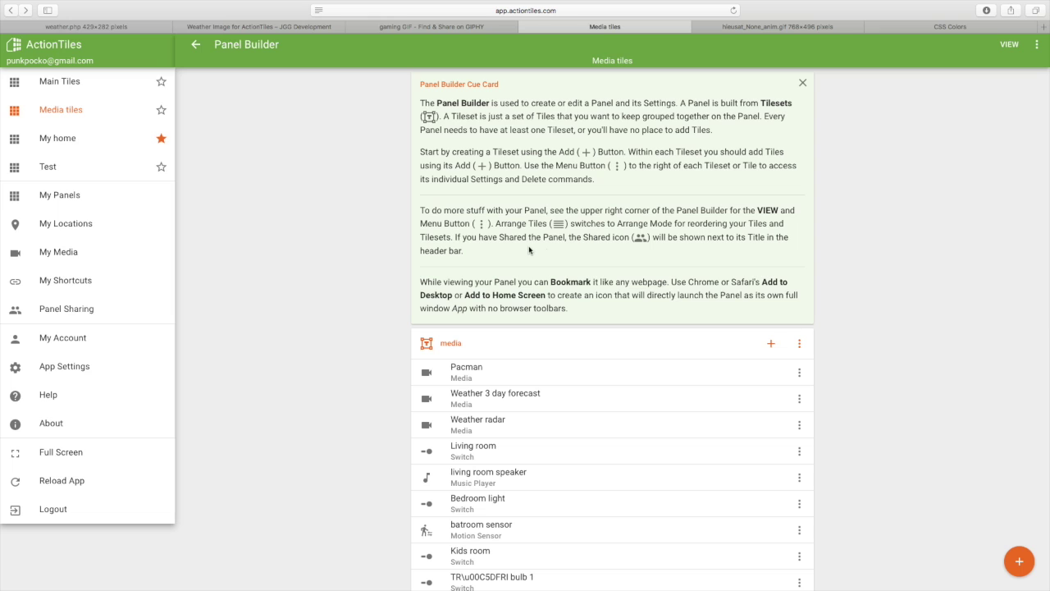
- In the panel settings, change the Media tiles panel's theme to Granite, save, and return to its Panel Builder
left_click(1039, 46)
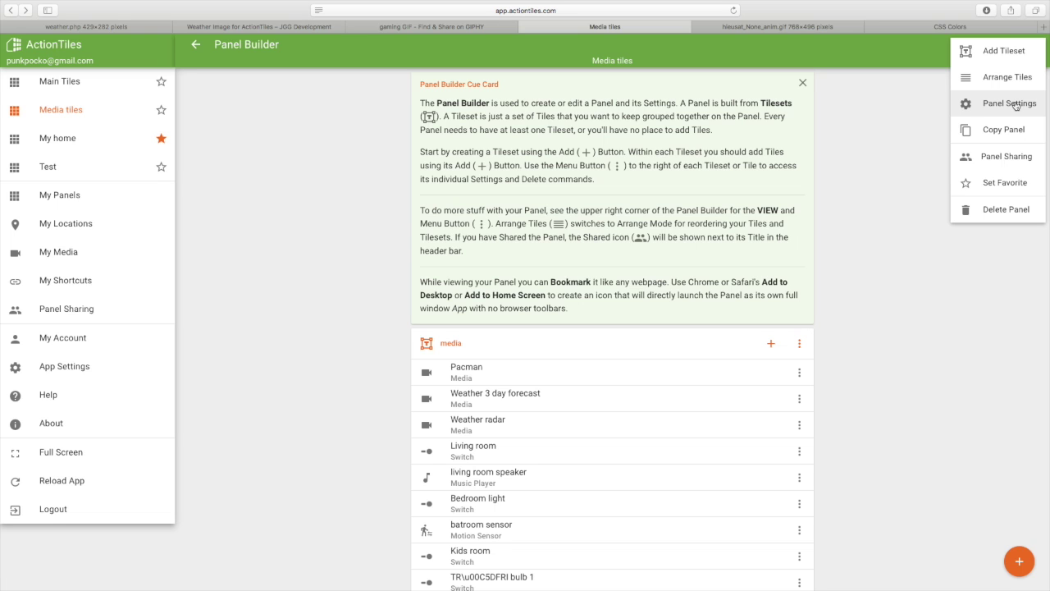
left_click(1015, 106)
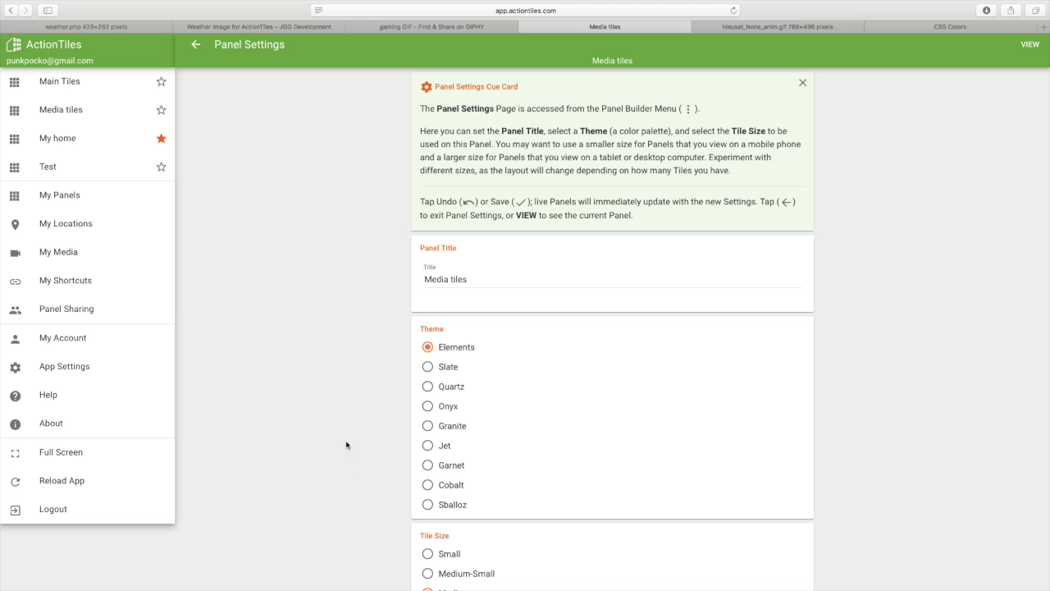
left_click(427, 426)
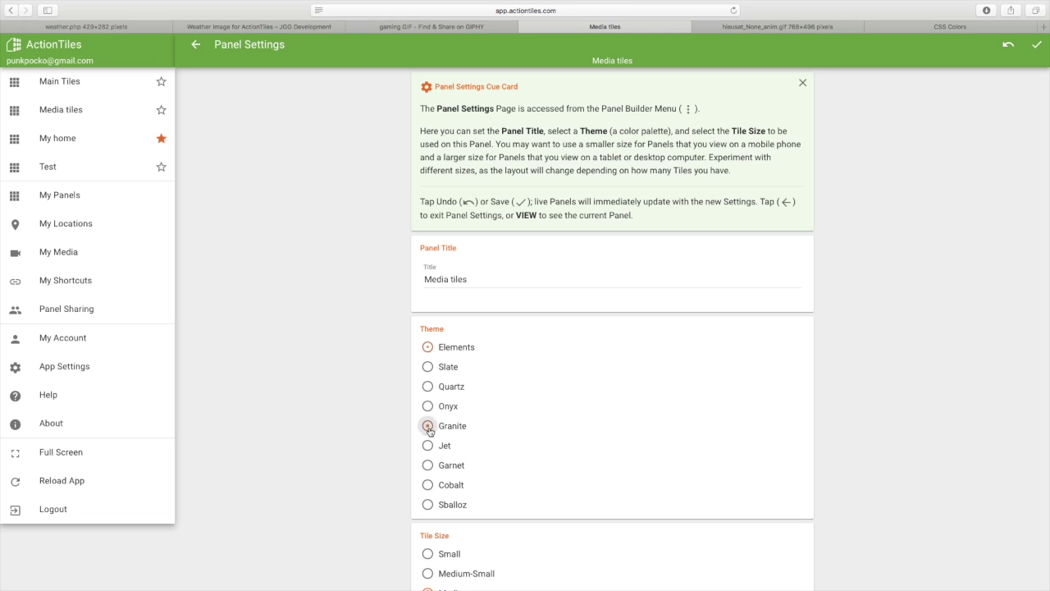
scroll(383, 439, "down", 2)
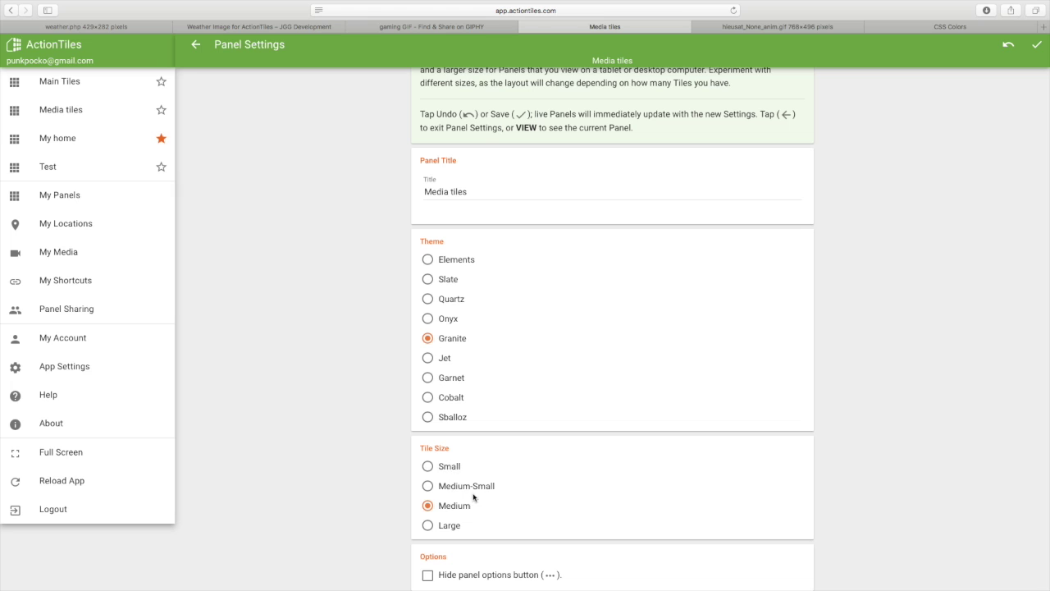
left_click(1036, 45)
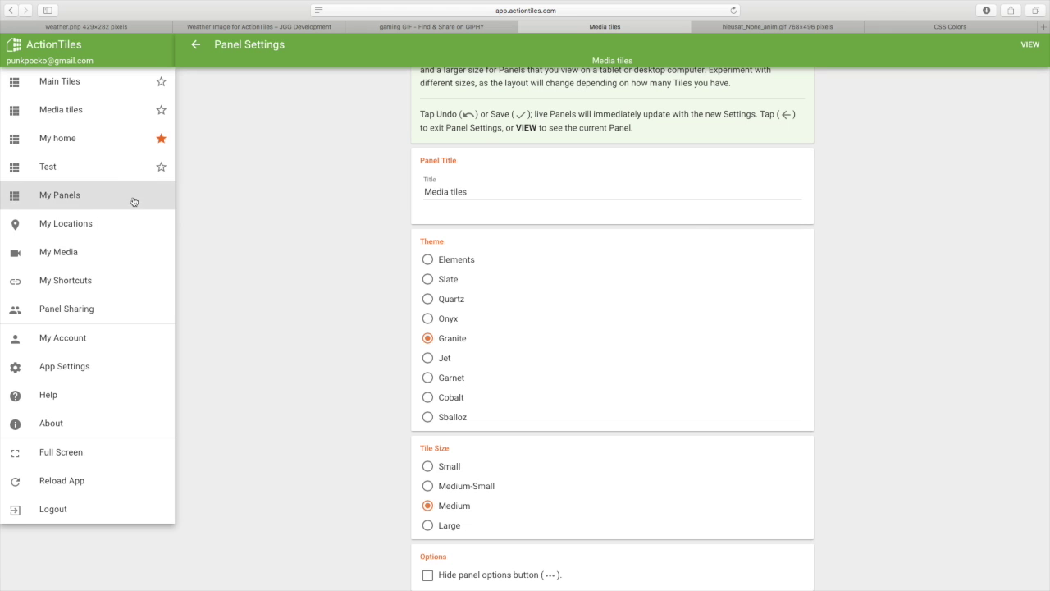
left_click(64, 113)
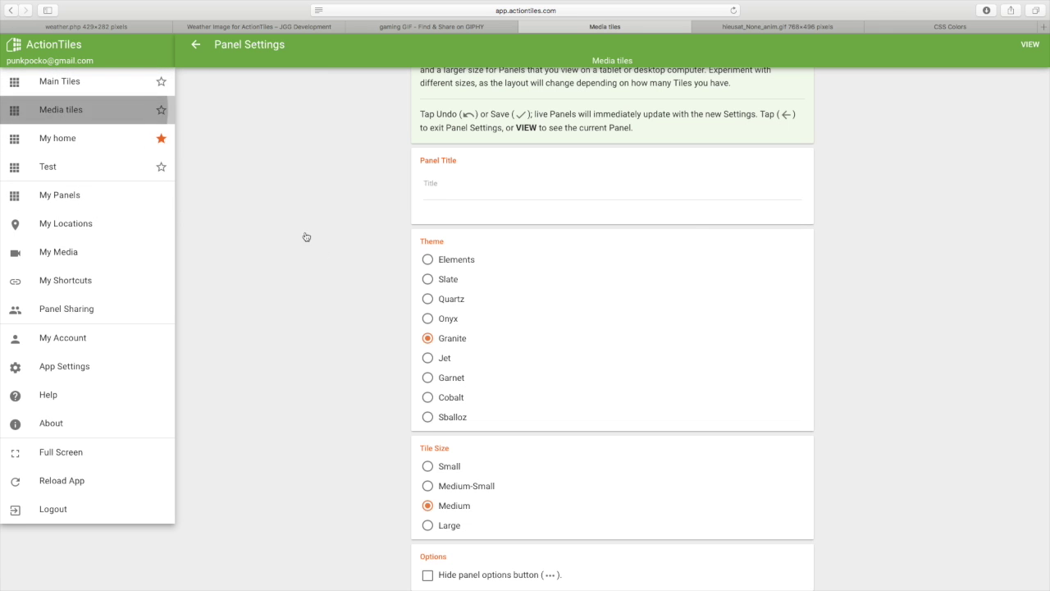
- In the Weather 3 day forecast tile's settings, set the tile width to 3 and the height to 2, and save
scroll(388, 372, "down", 3)
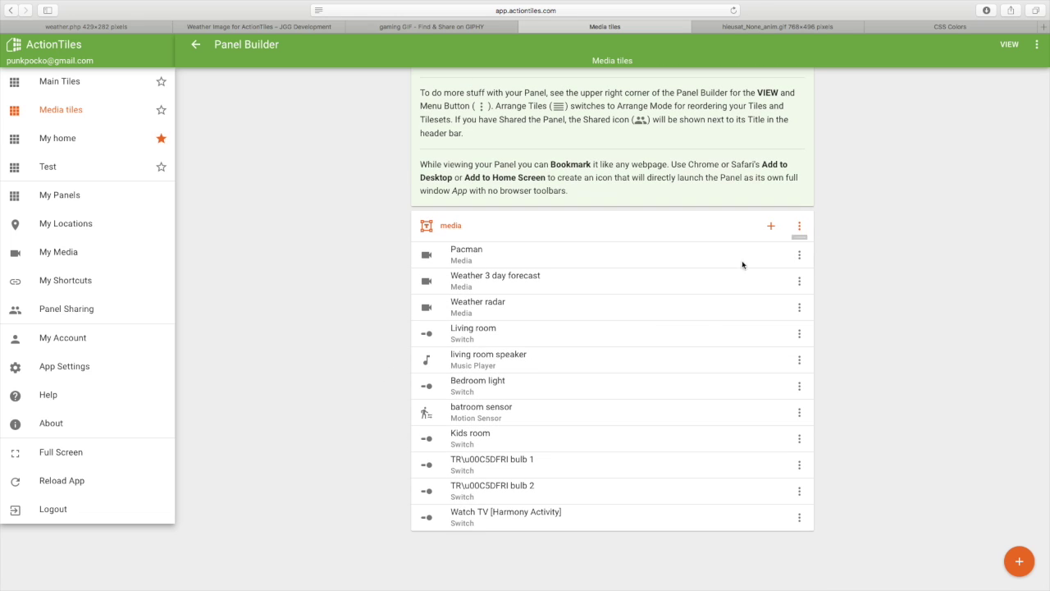
left_click(800, 283)
left_click(821, 301)
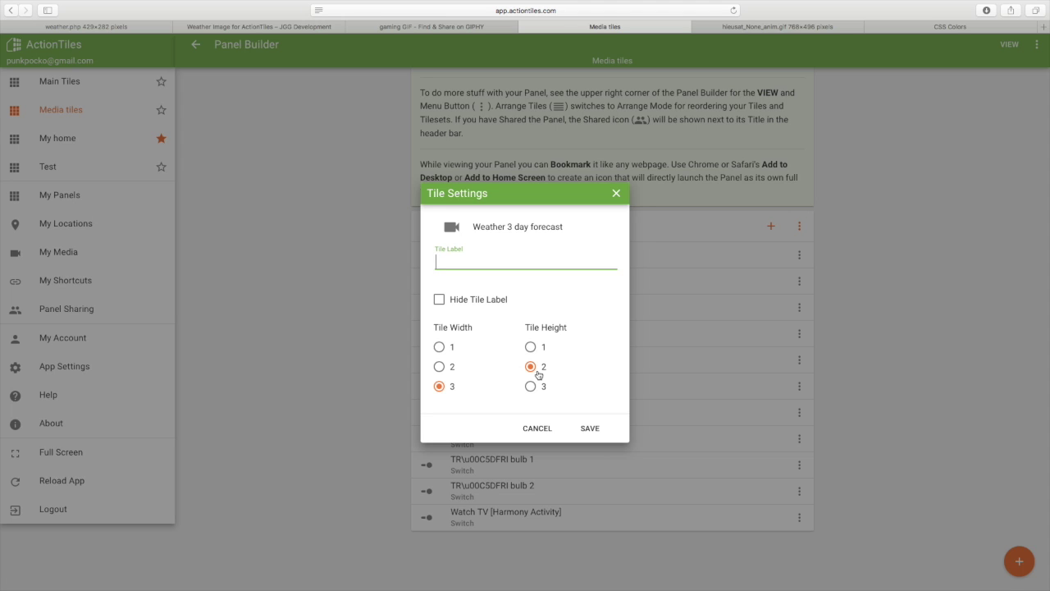
left_click(590, 428)
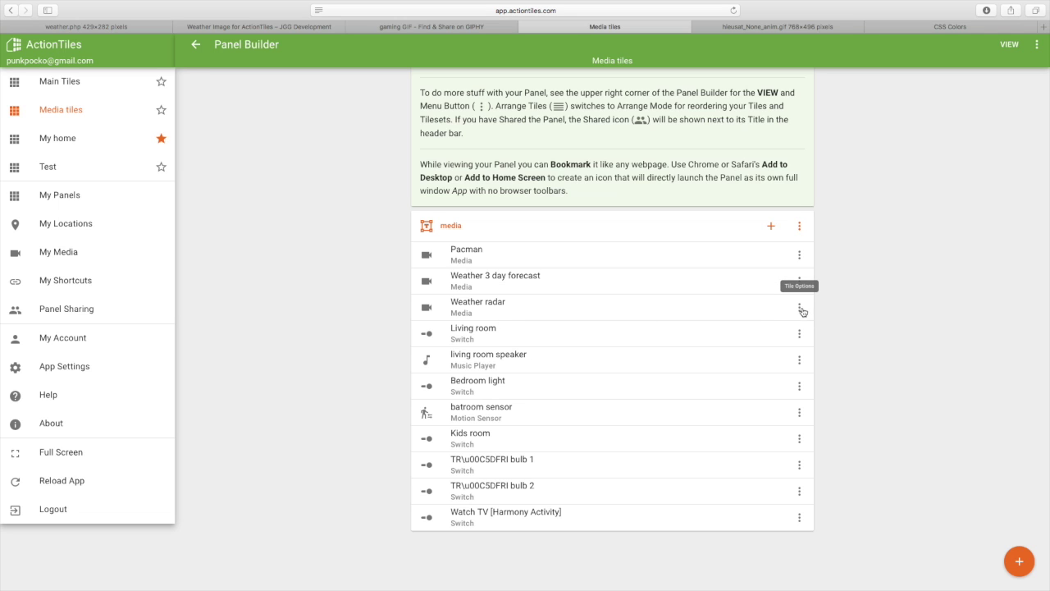
- In the Weather radar tile's settings, hide the tile label, set the tile height to 3 and save
left_click(800, 310)
left_click(797, 325)
left_click(439, 299)
left_click(529, 387)
left_click(592, 428)
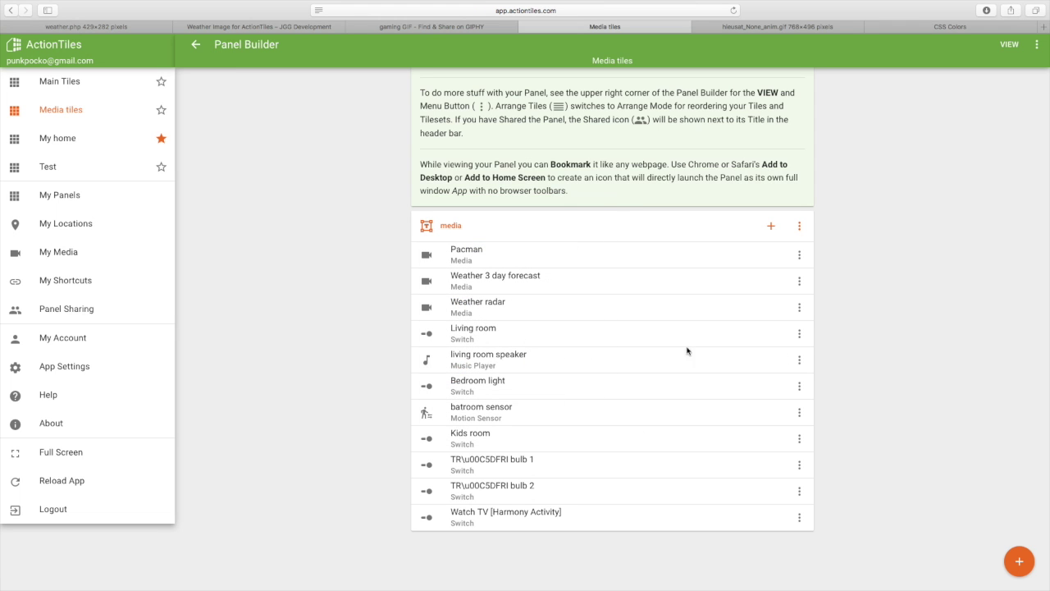
- In the Living room switch's tile settings, hide the label, display it as Light Bulb, set width and height to 2, and save
left_click(799, 335)
left_click(831, 368)
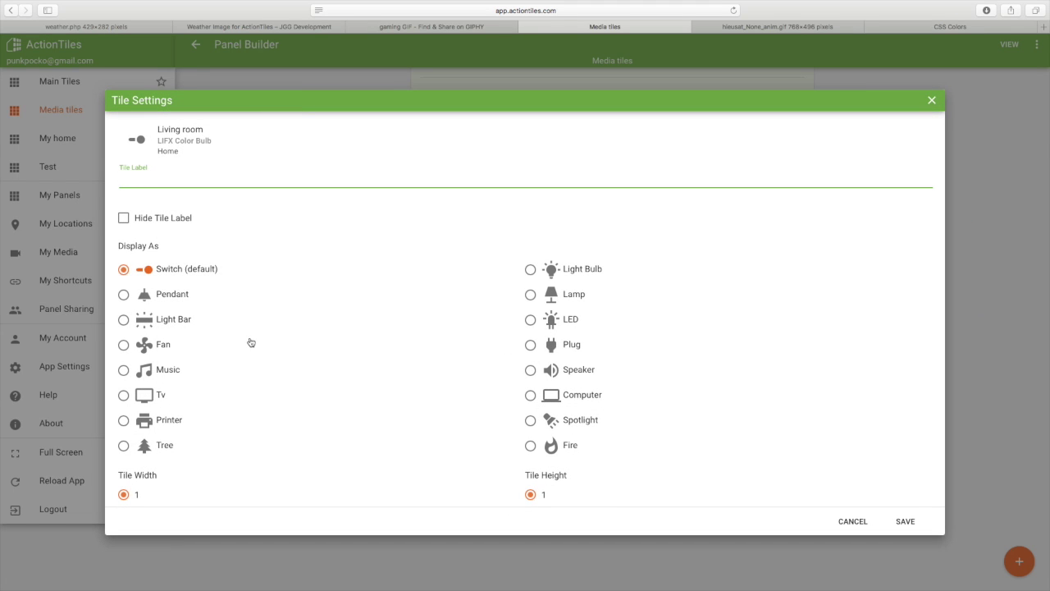
left_click(124, 219)
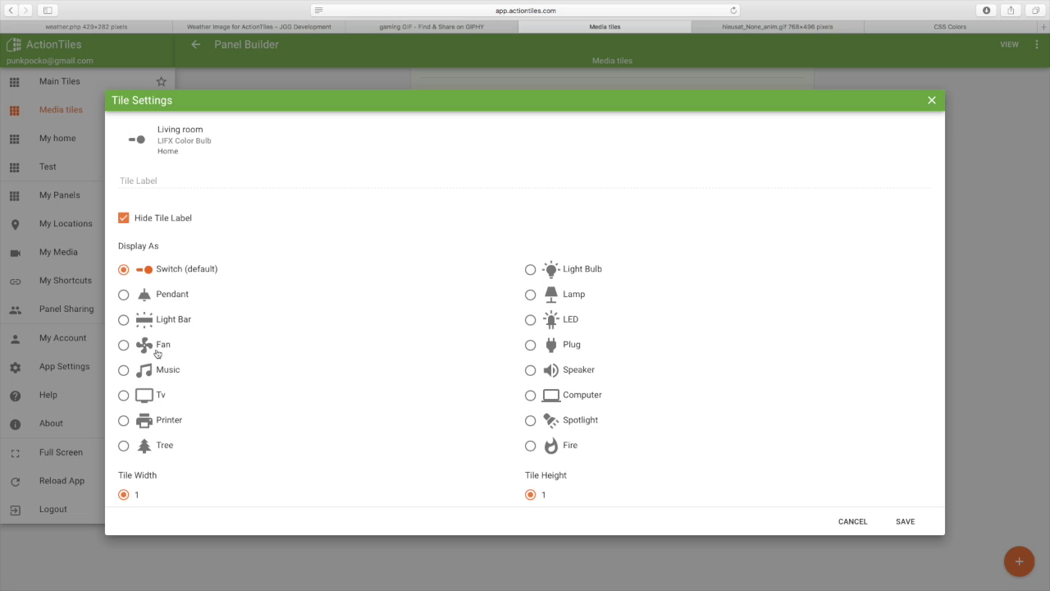
left_click(531, 270)
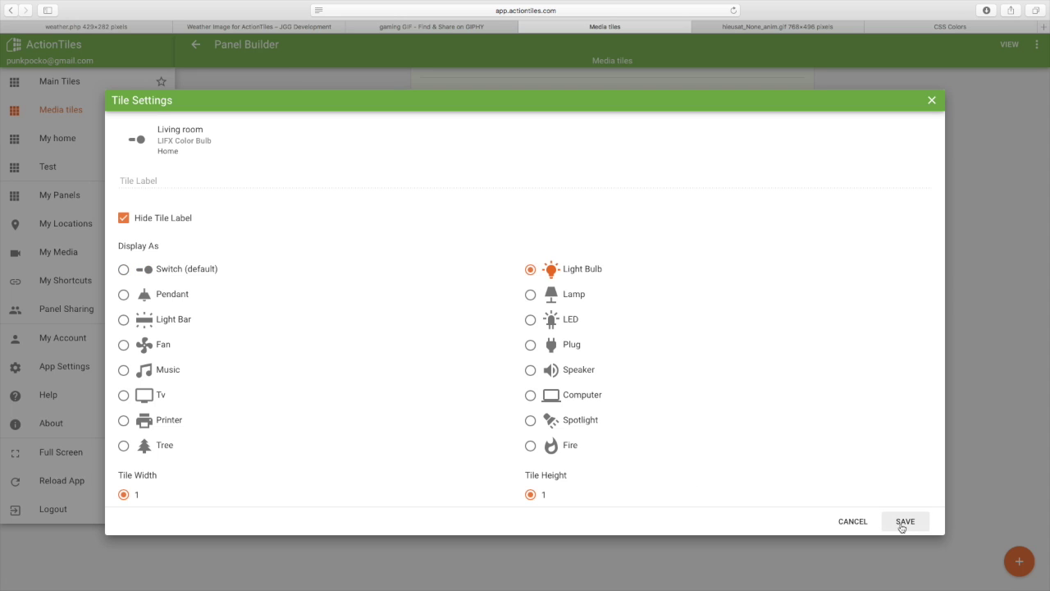
scroll(612, 445, "down", 2)
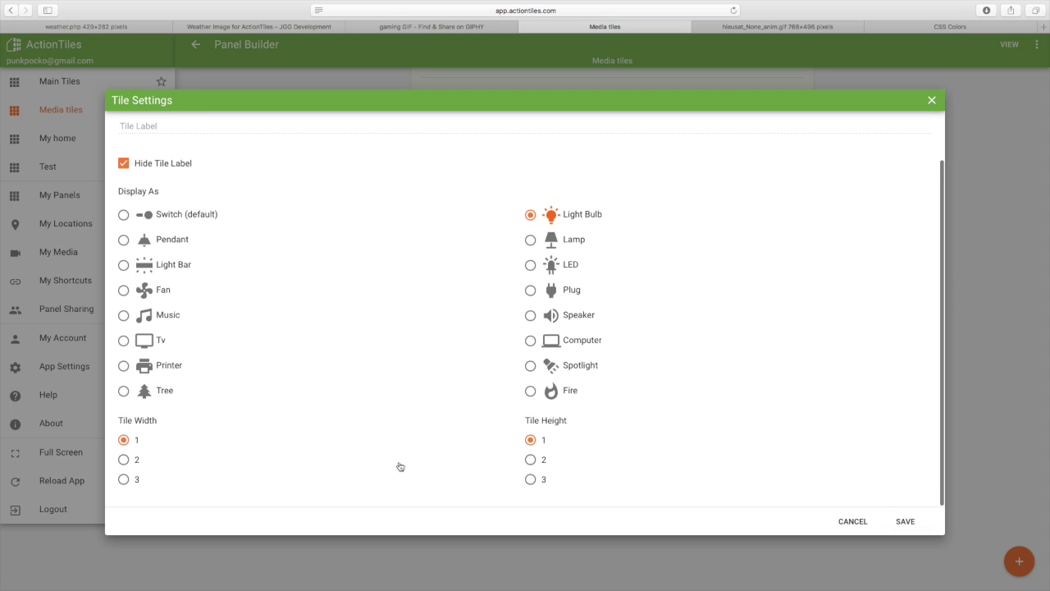
left_click(125, 460)
left_click(529, 459)
left_click(904, 522)
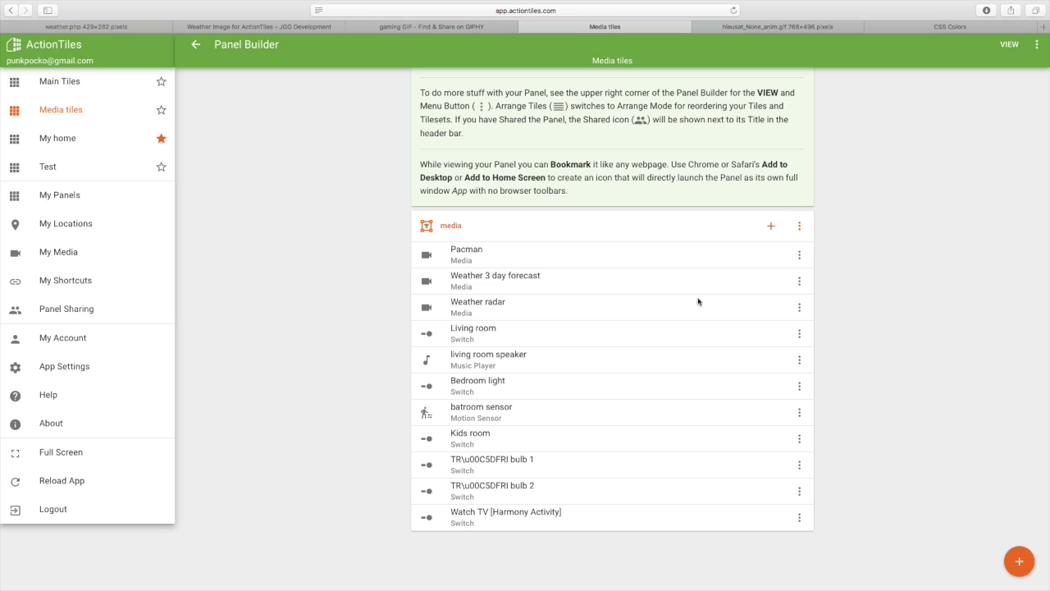
left_click(799, 226)
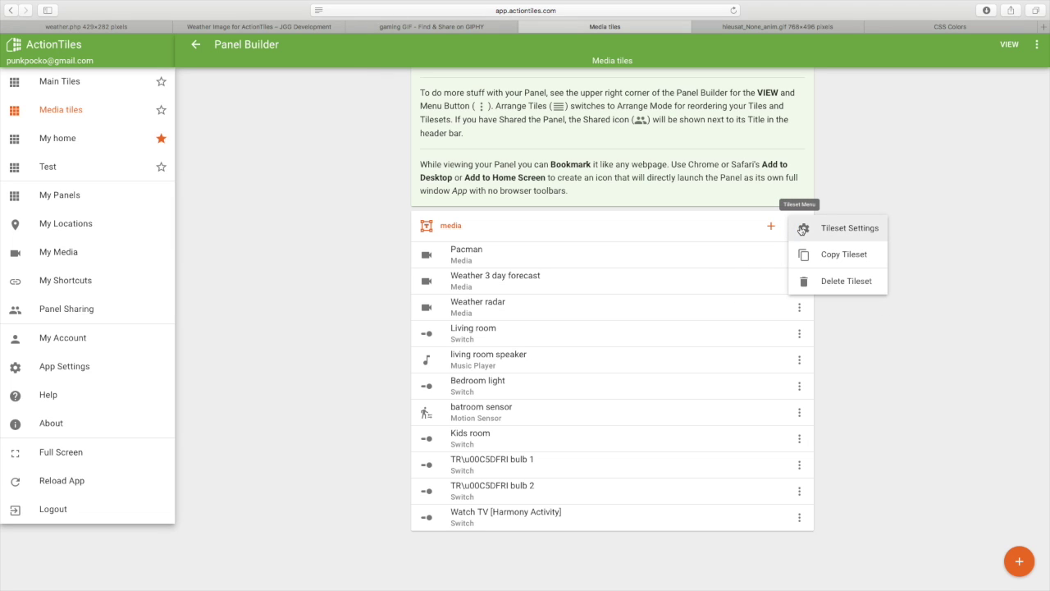
left_click(802, 229)
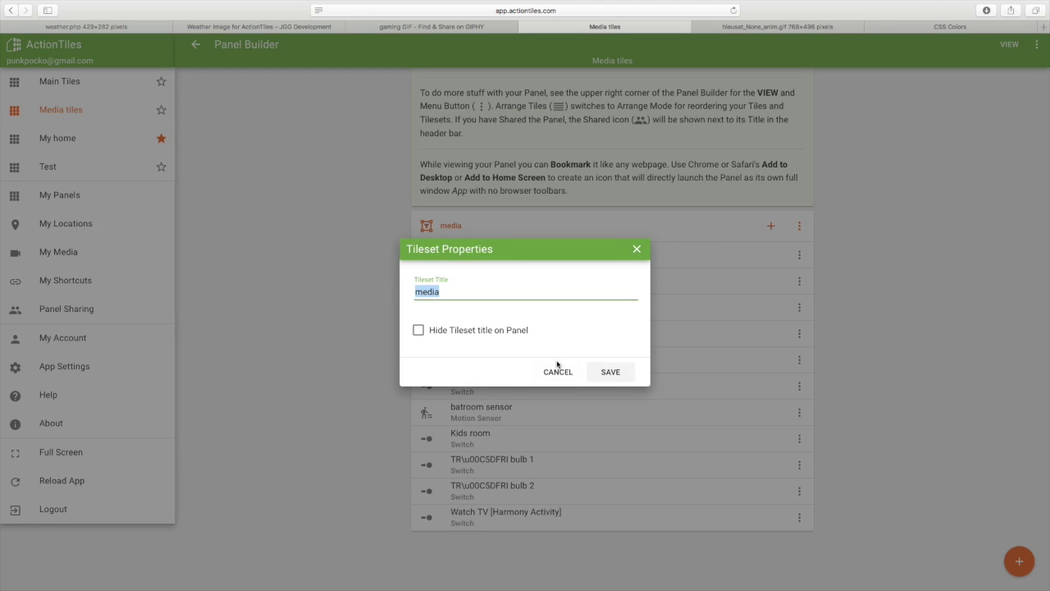
left_click(557, 370)
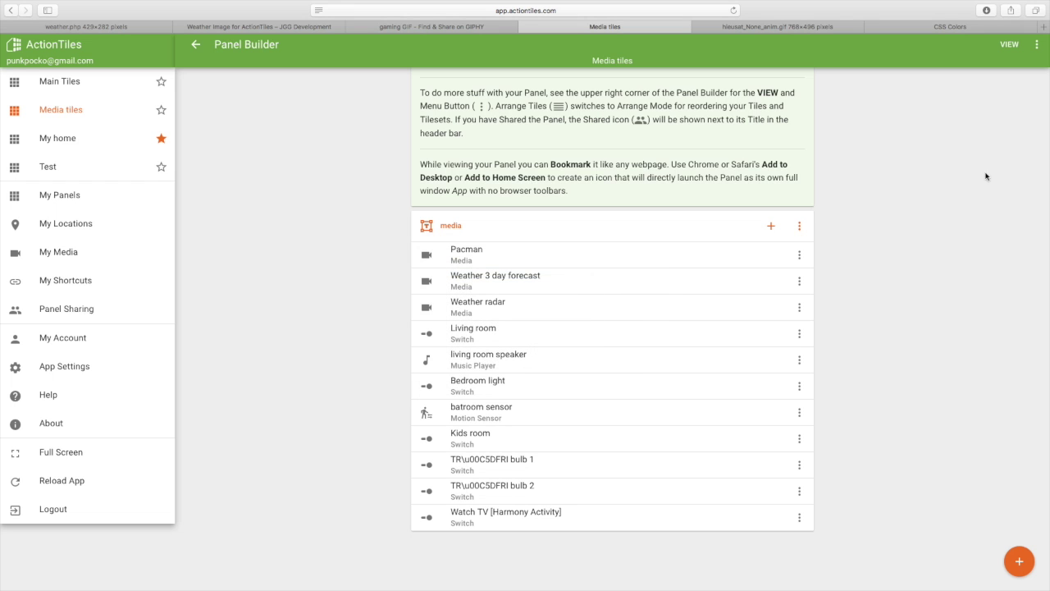
- In Arrange Tiles mode, move the Living room, Bedroom light and Kids room switches directly below Pacman, in that order
left_click(1036, 47)
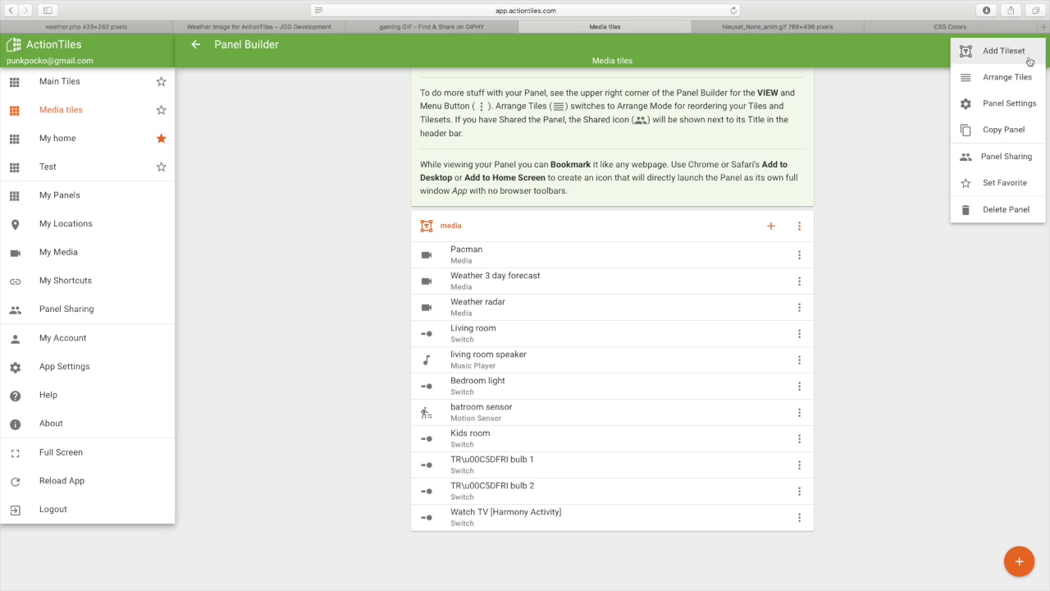
left_click(1017, 77)
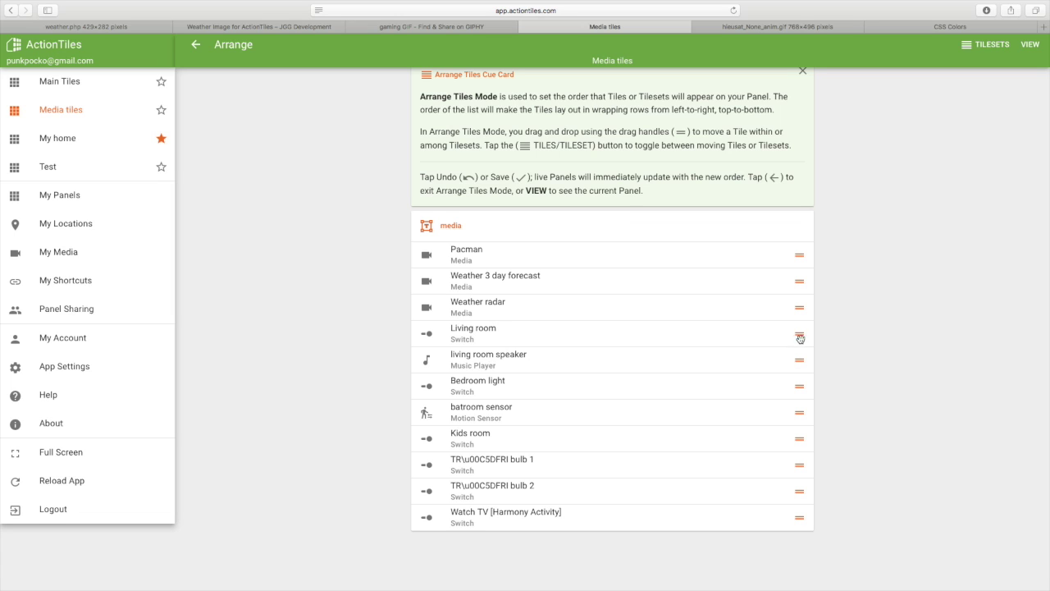
left_click_drag(802, 337, 801, 277)
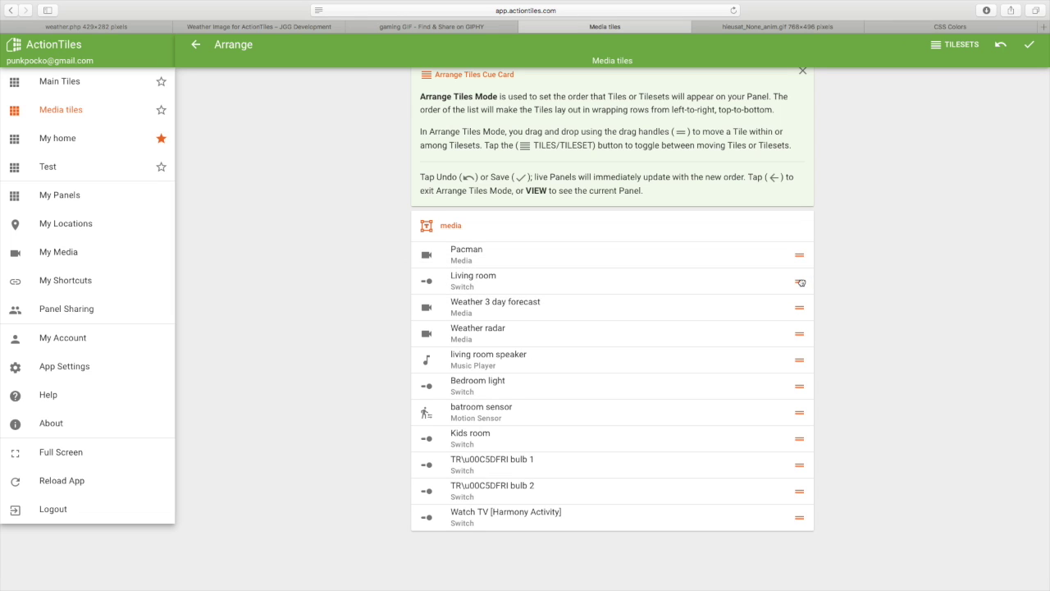
left_click_drag(799, 386, 793, 302)
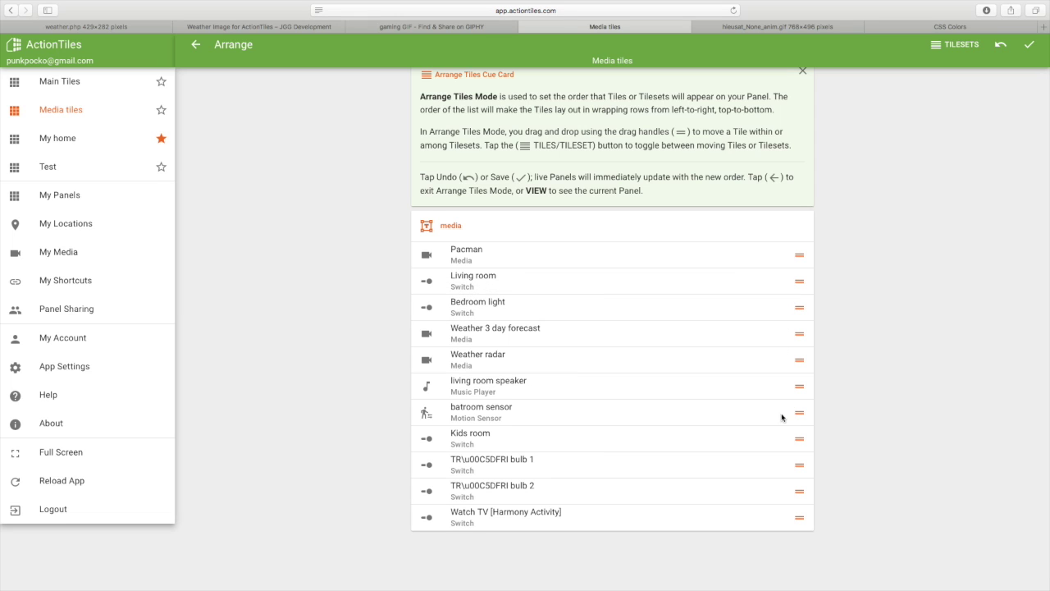
left_click_drag(799, 438, 784, 327)
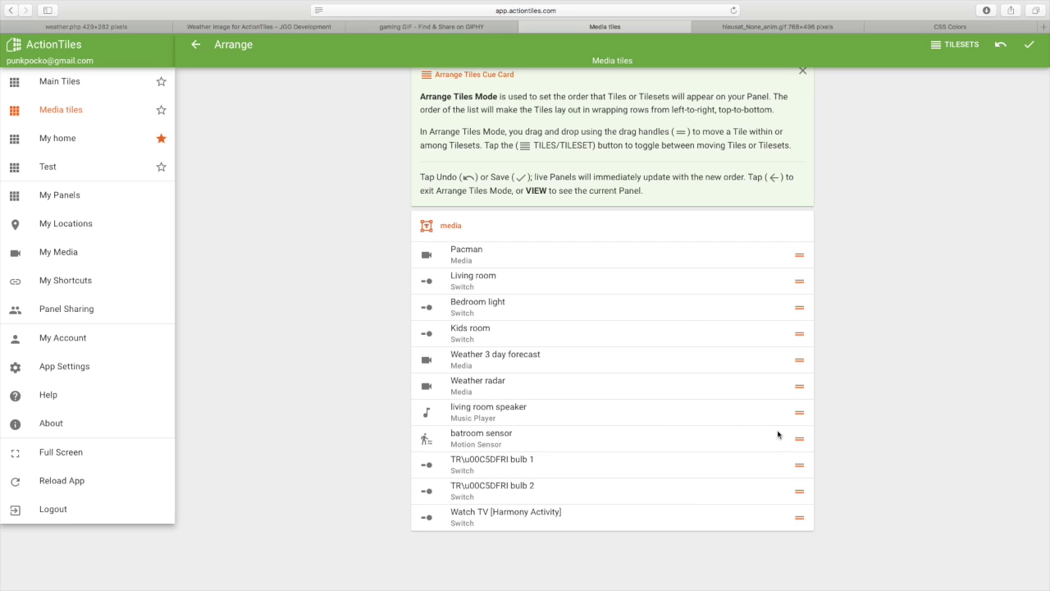
- Move living room speaker, TRÅDFRI bulb 1 and TRÅDFRI bulb 2 above Weather radar, and Watch TV above batroom sensor
left_click_drag(799, 411, 793, 388)
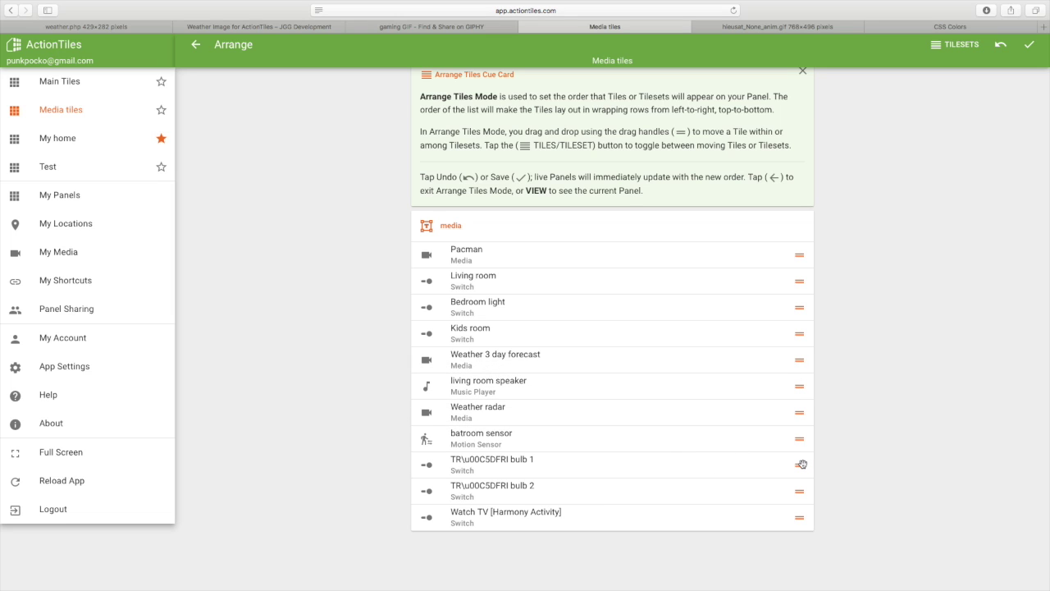
left_click_drag(801, 469, 799, 412)
left_click_drag(796, 431, 795, 431)
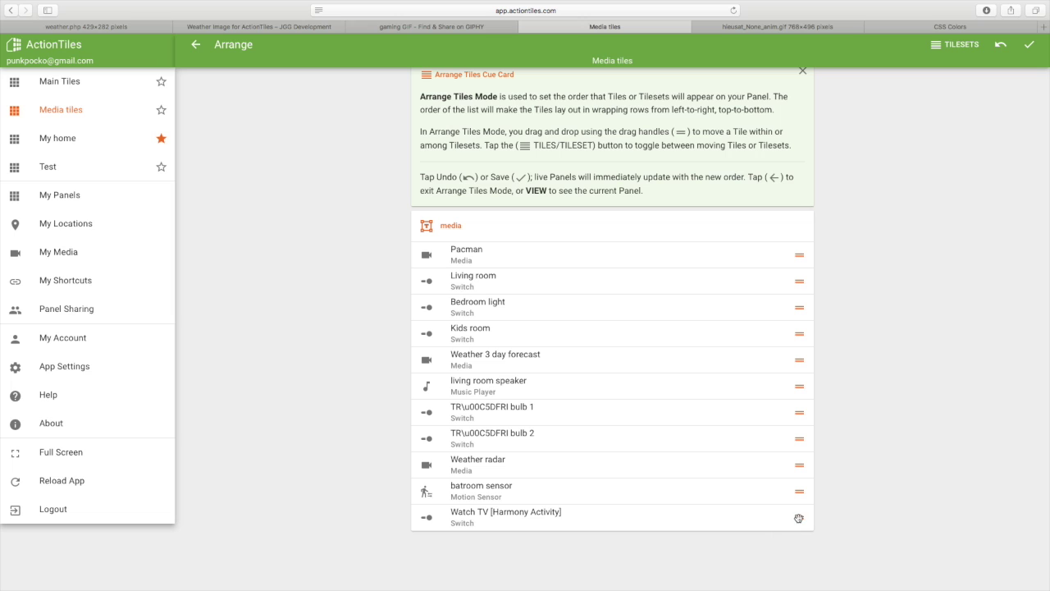
left_click_drag(799, 519, 799, 490)
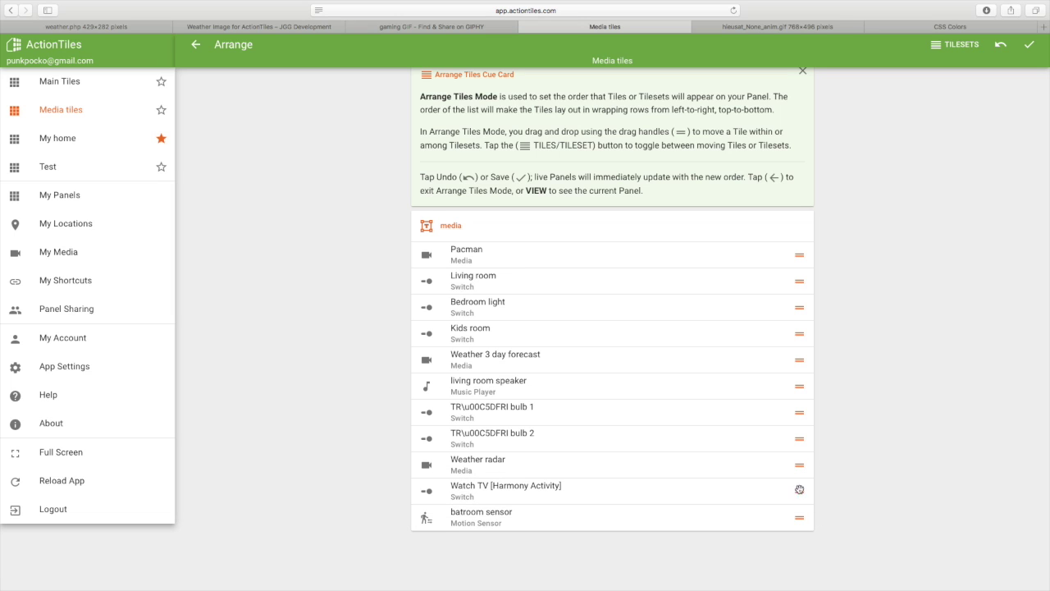
- Save the new tile order and preview the Media tiles panel before returning to the Panel Builder
left_click(1030, 45)
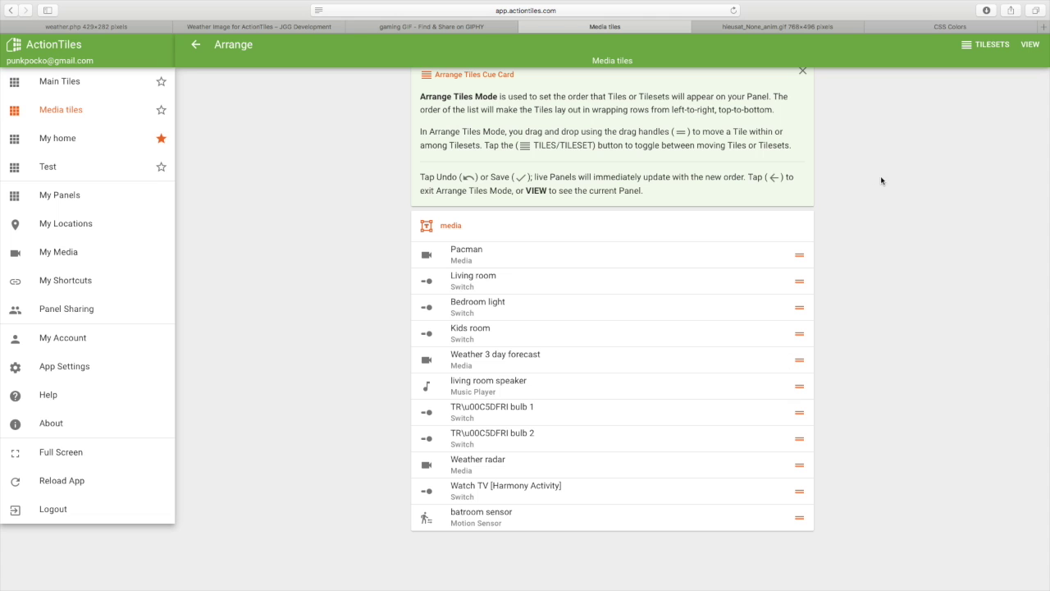
left_click(1029, 45)
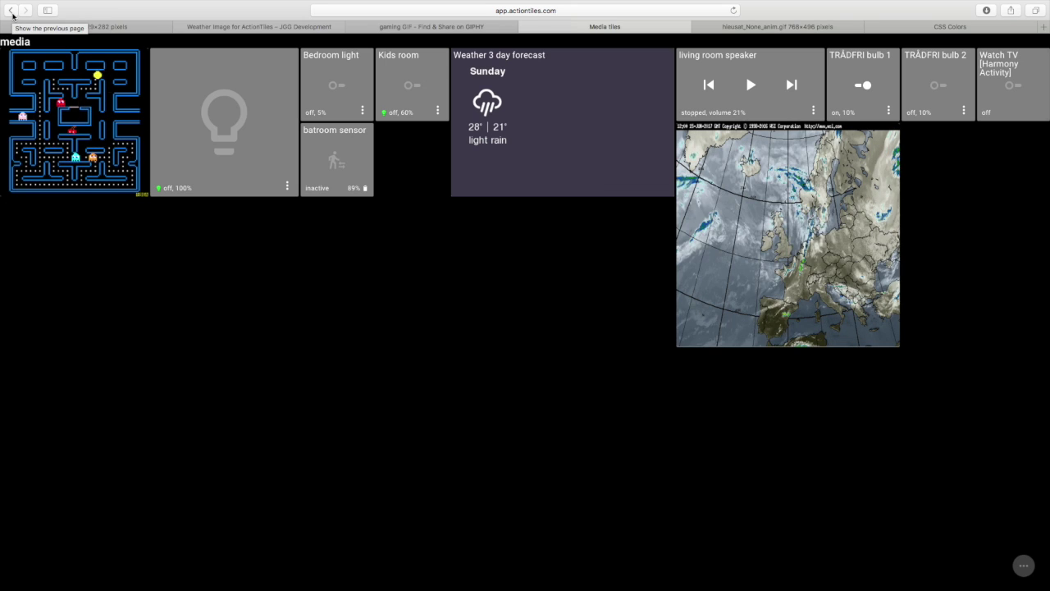
left_click(770, 343)
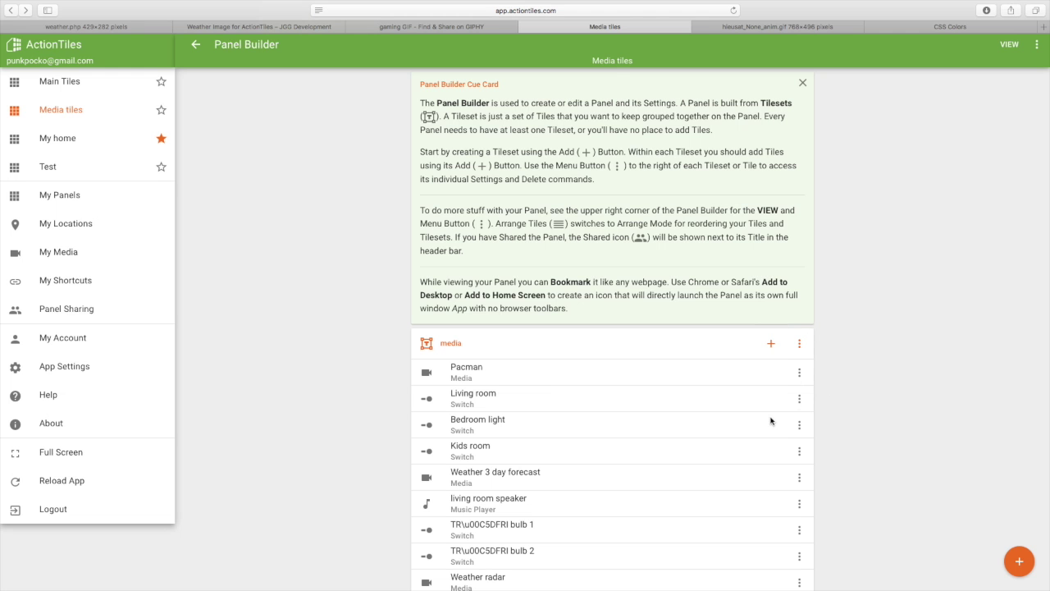
- In the TRÅDFRI bulb 1 tile's settings, display it as Light Bulb, set tile width and height to 2, and save
scroll(772, 421, "down", 3)
left_click(800, 414)
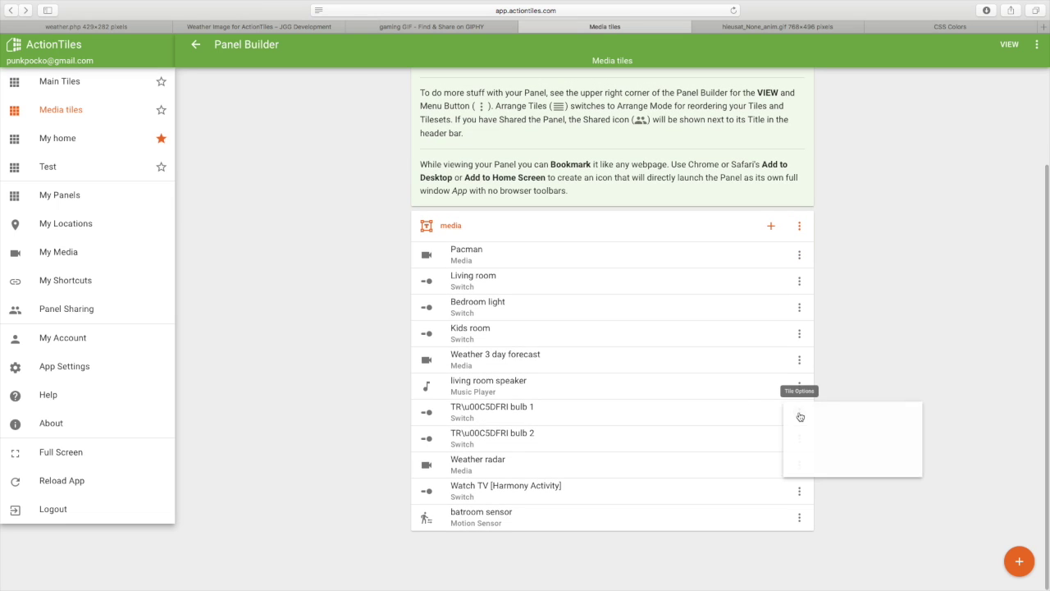
left_click(806, 439)
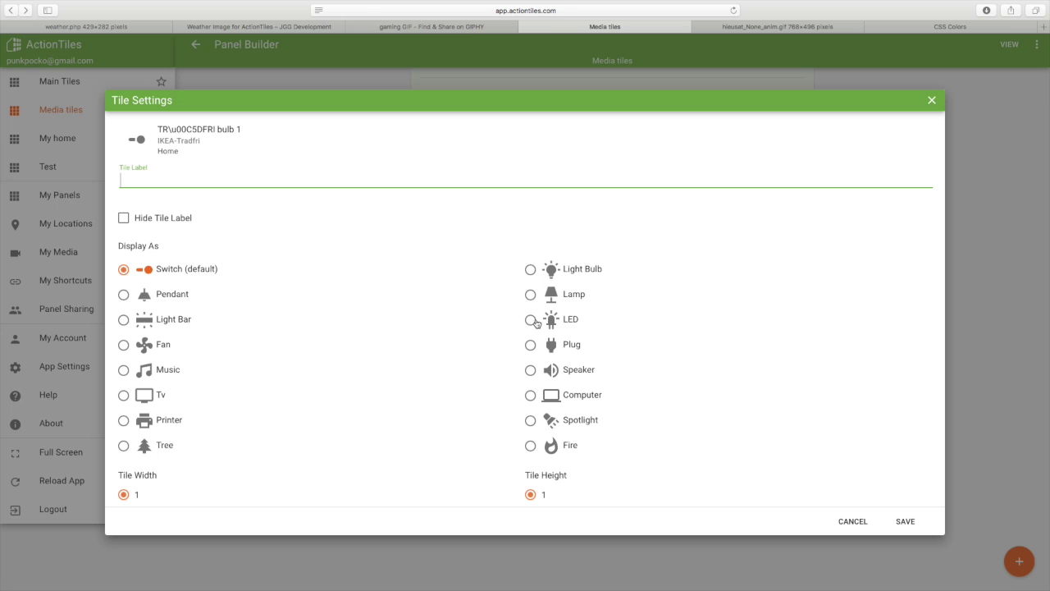
left_click(531, 270)
scroll(443, 340, "down", 1)
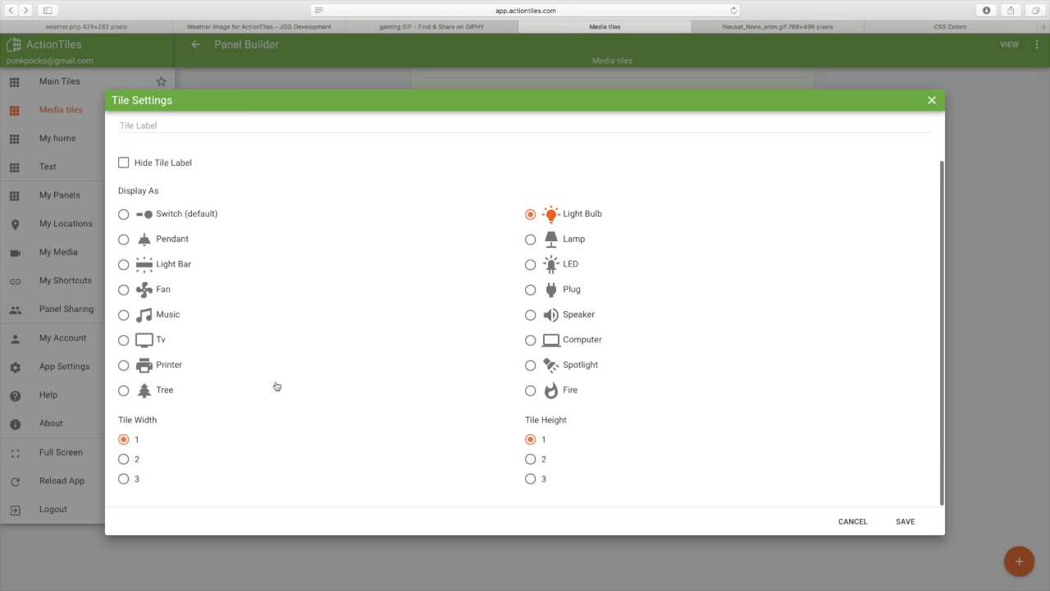
left_click(123, 459)
left_click(527, 462)
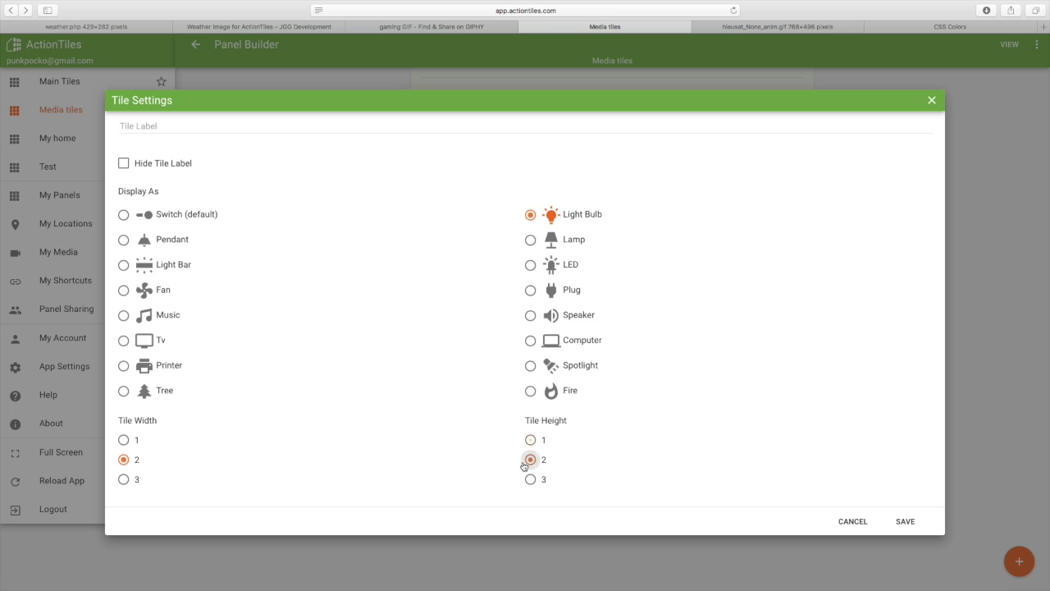
left_click(903, 522)
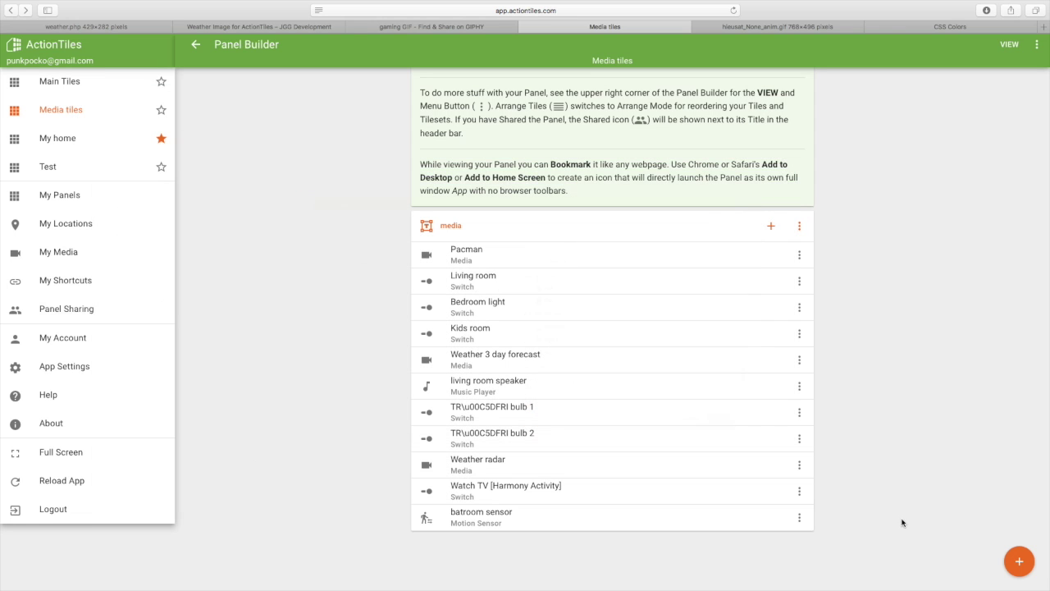
- In the TRÅDFRI bulb 2 tile's settings, display it as Light Bulb, set tile width and height to 2, and save
left_click(799, 438)
left_click(816, 471)
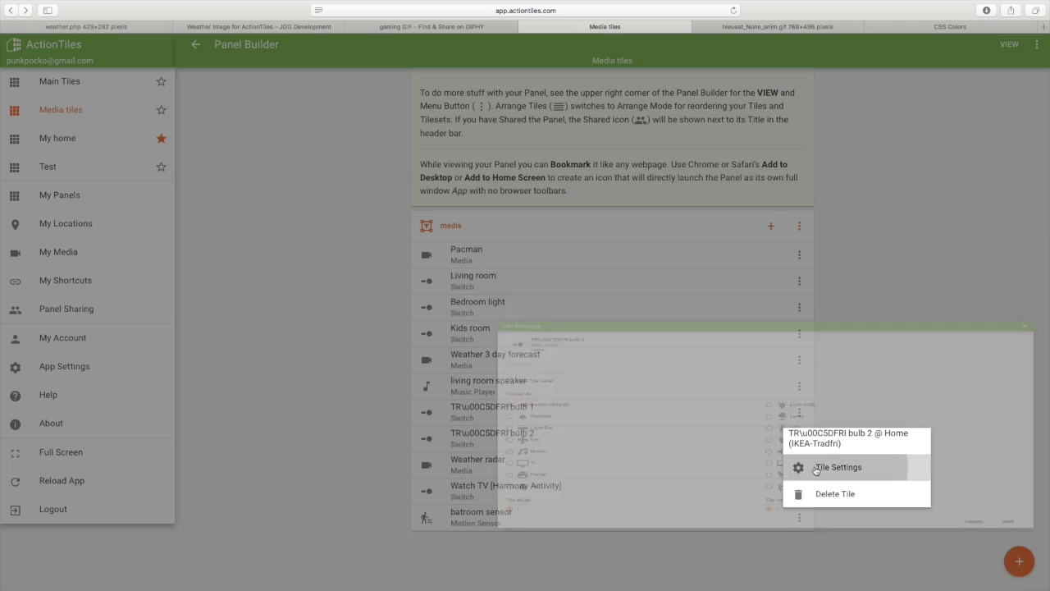
scroll(375, 447, "down", 1)
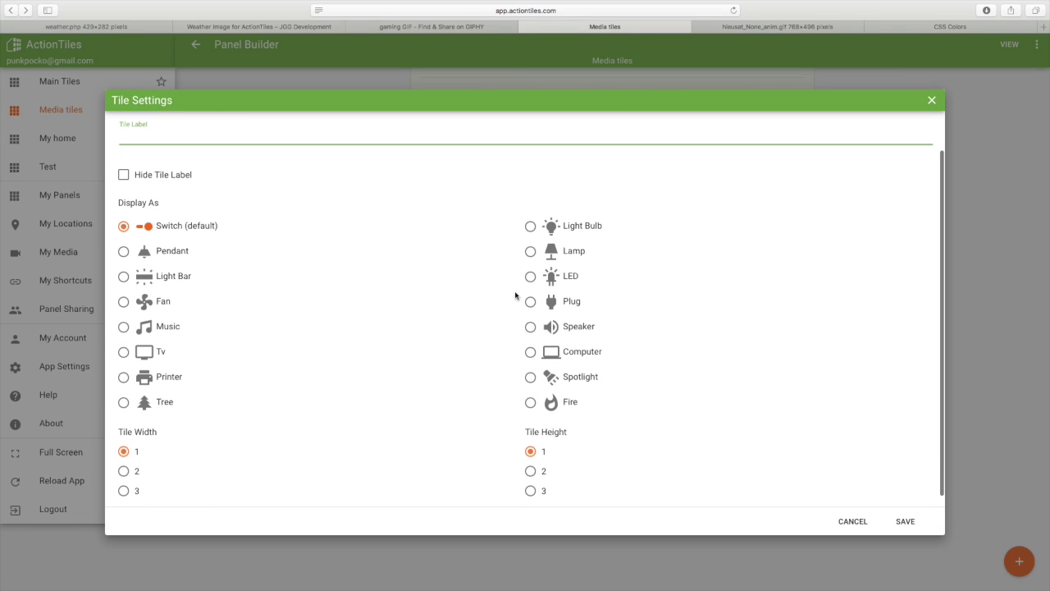
left_click(530, 226)
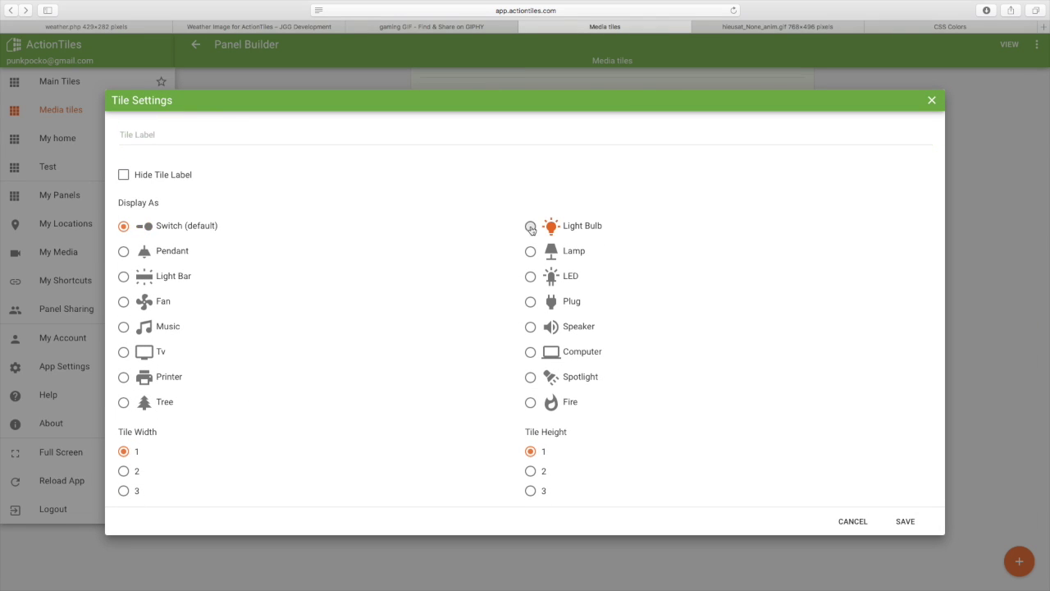
scroll(396, 344, "down", 1)
left_click(123, 458)
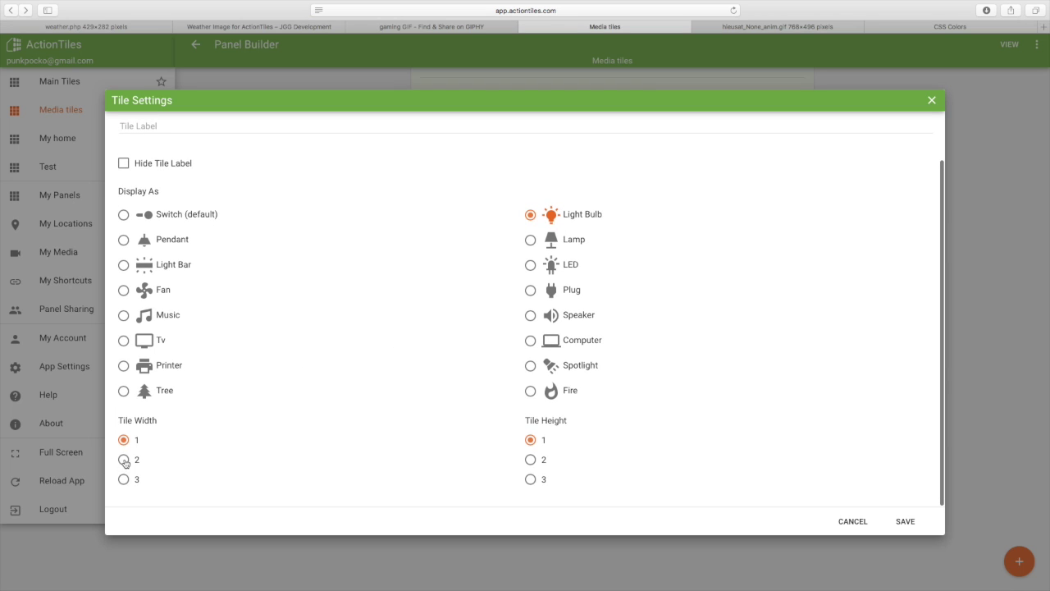
left_click(531, 459)
left_click(906, 522)
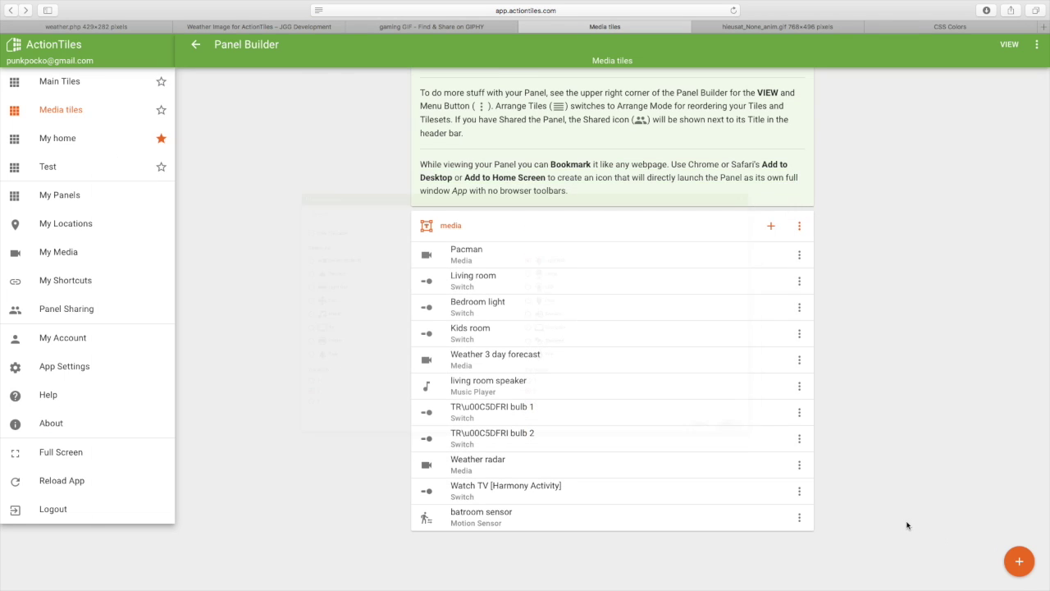
- Enlarge the Pacman tile to width 3 and height 3 in its tile settings and save
left_click(799, 254)
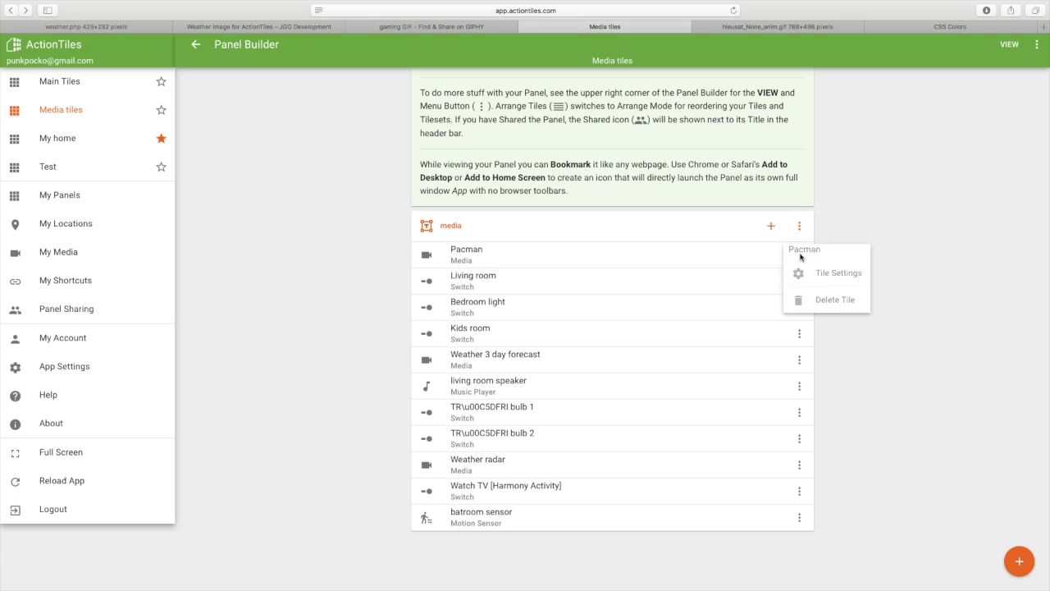
left_click(819, 279)
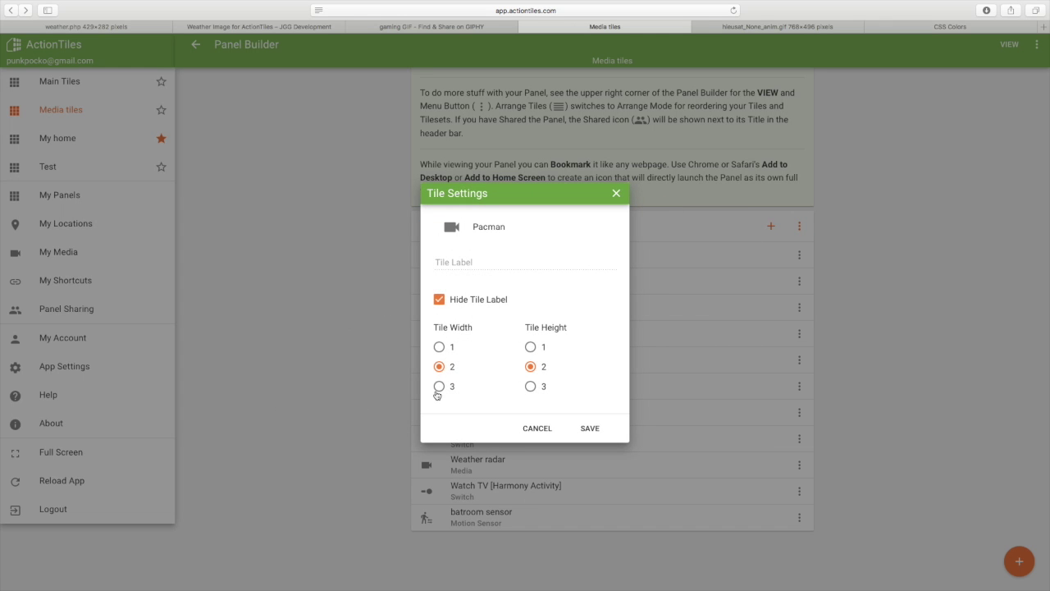
left_click(476, 388)
left_click(533, 389)
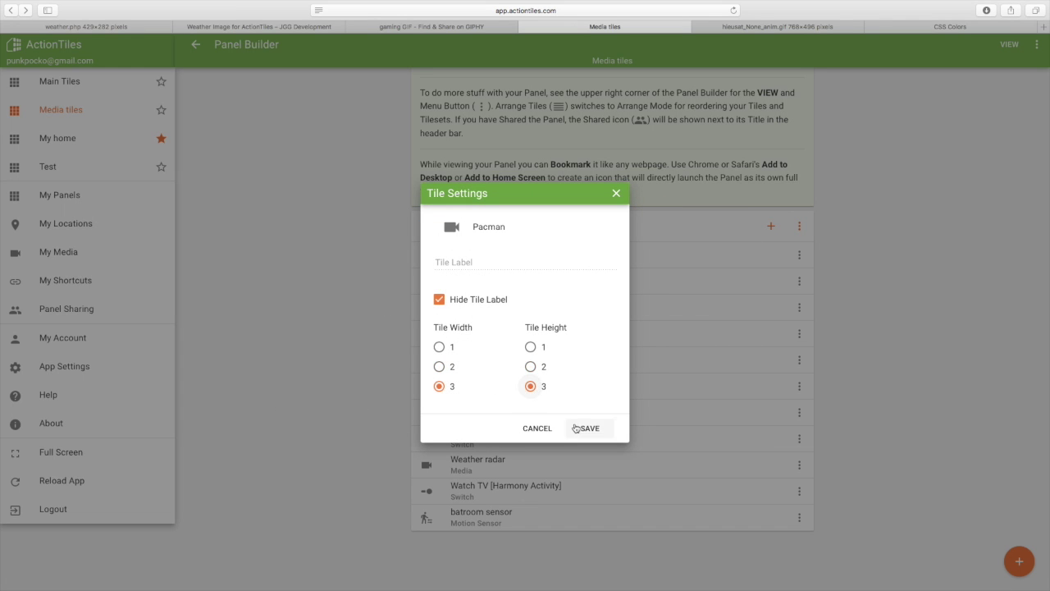
left_click(585, 427)
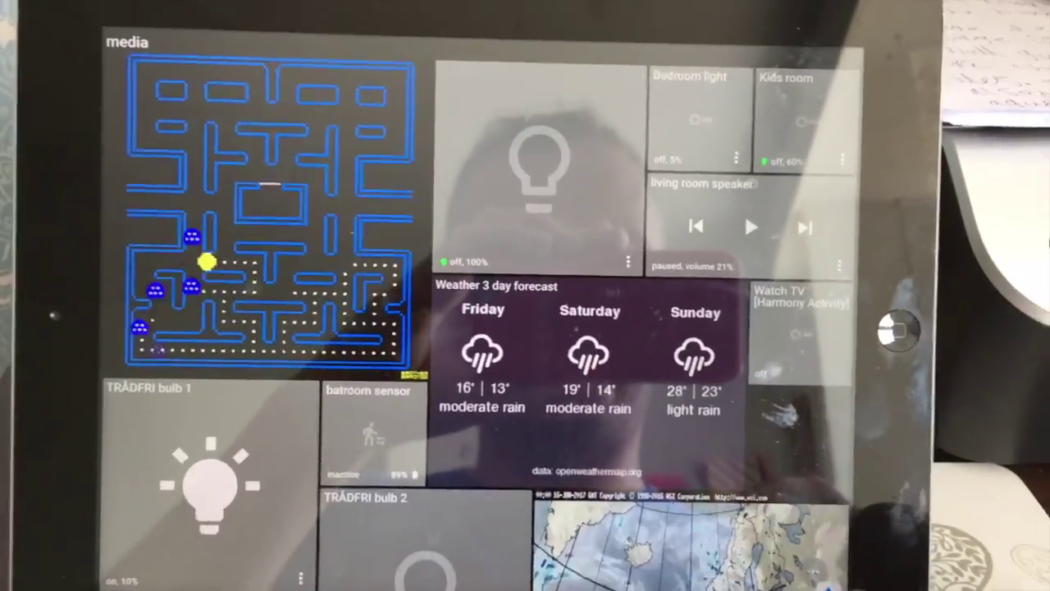
- On the tablet, leave the Media tiles panel for the My Panels page and open the Main Tiles panel
left_click(656, 410)
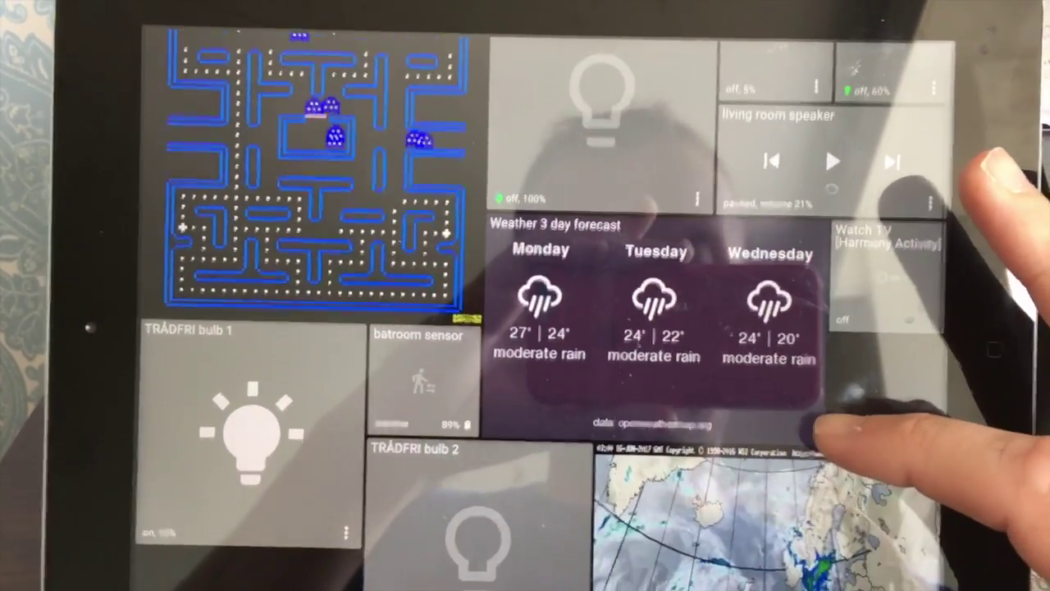
left_click(799, 467)
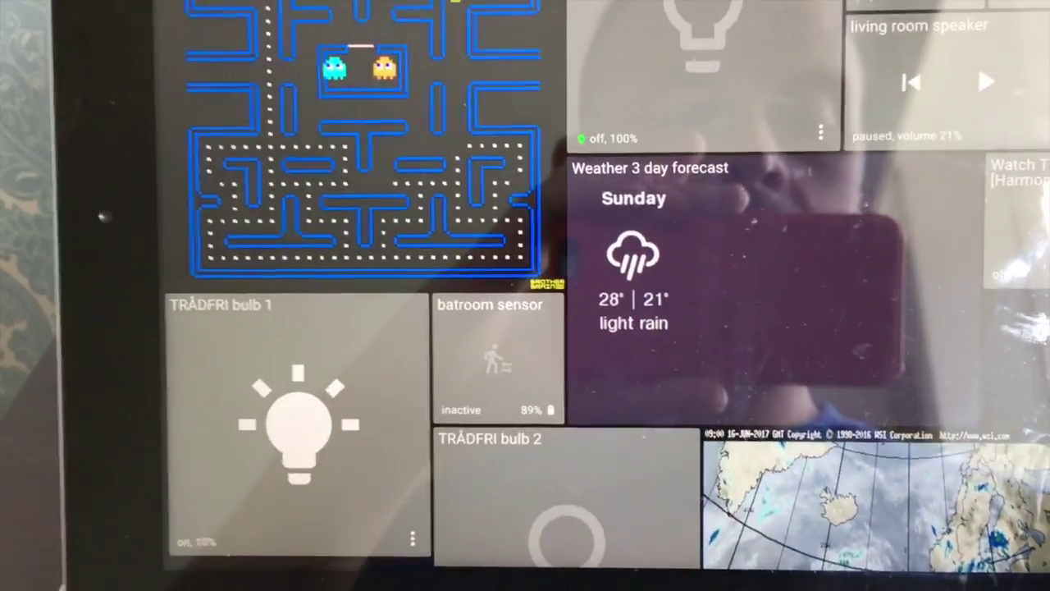
left_click(533, 492)
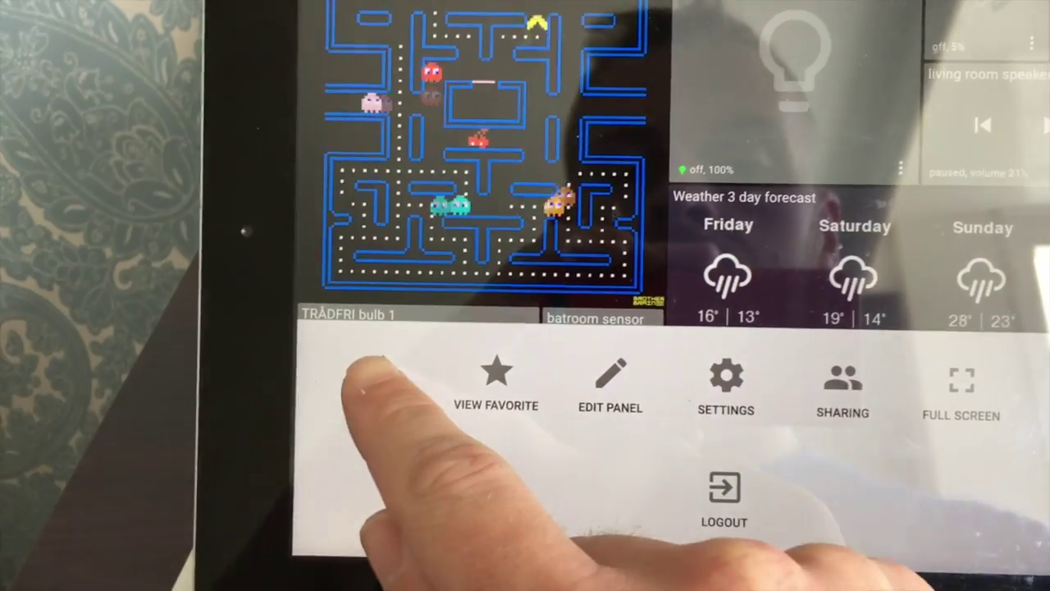
left_click(357, 385)
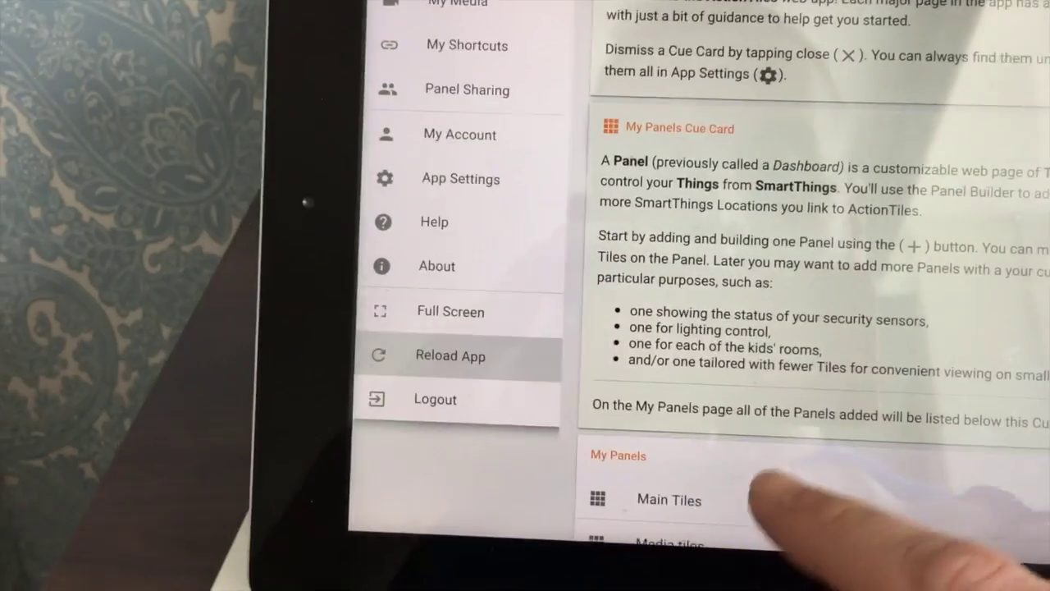
left_click(664, 501)
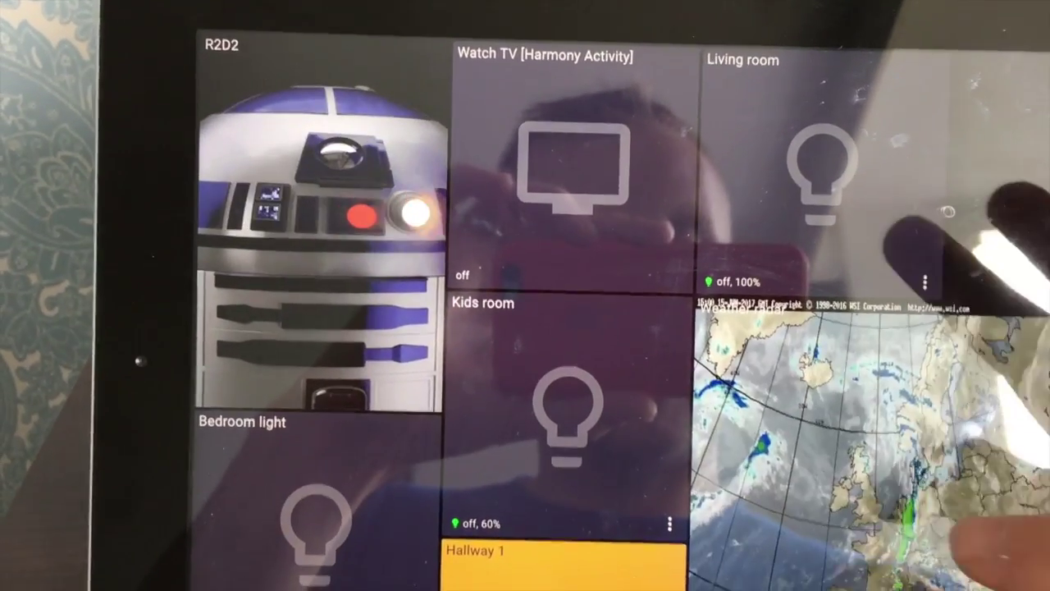
- Look through the Main Tiles panel, examining its R2D2, light, weather radar and forecast tiles
scroll(943, 410, "down", 5)
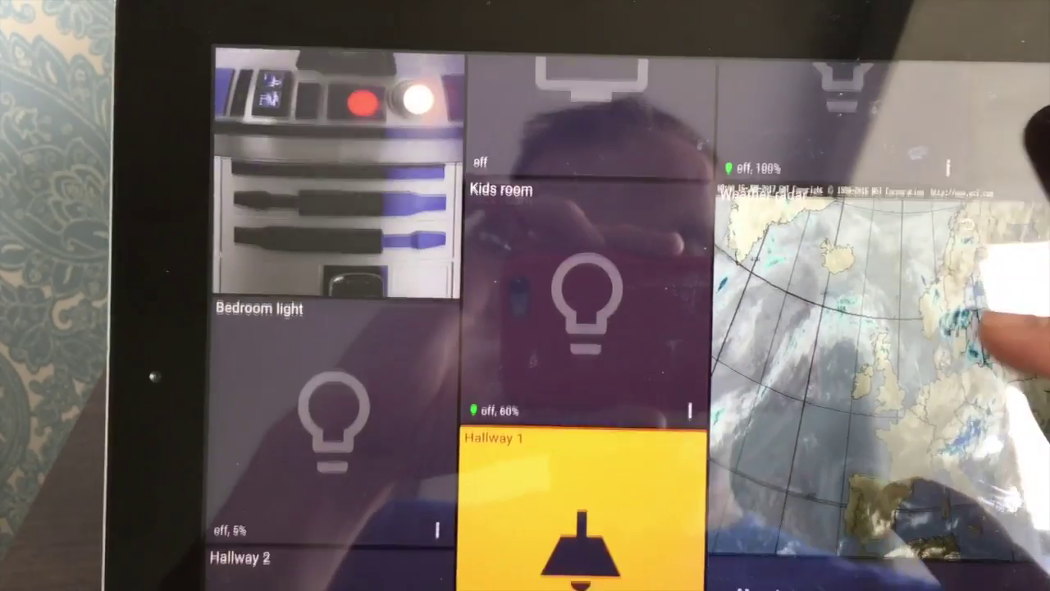
scroll(973, 303, "down", 1)
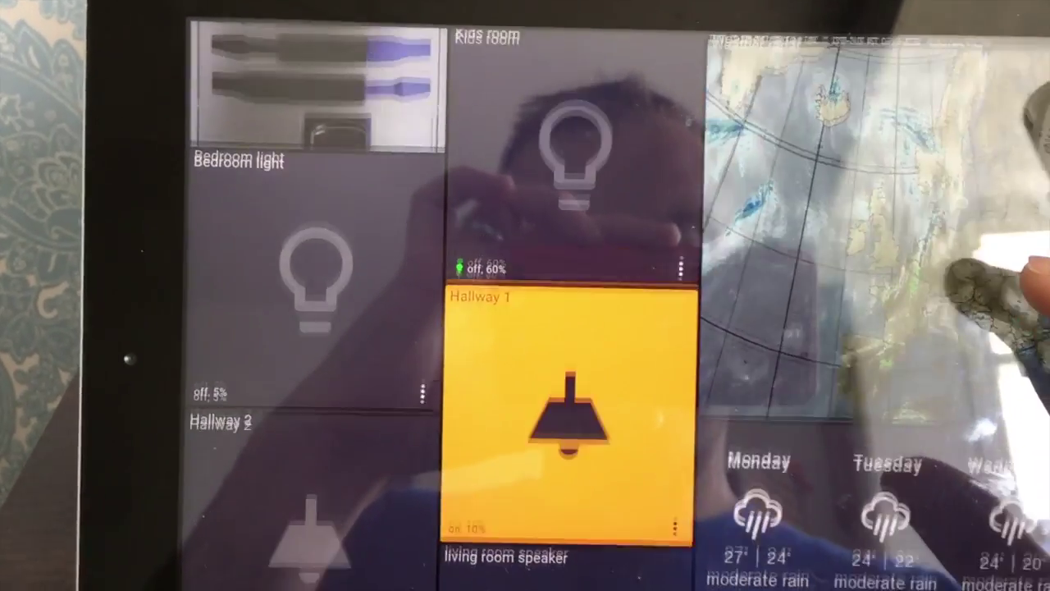
scroll(943, 492, "right", 3)
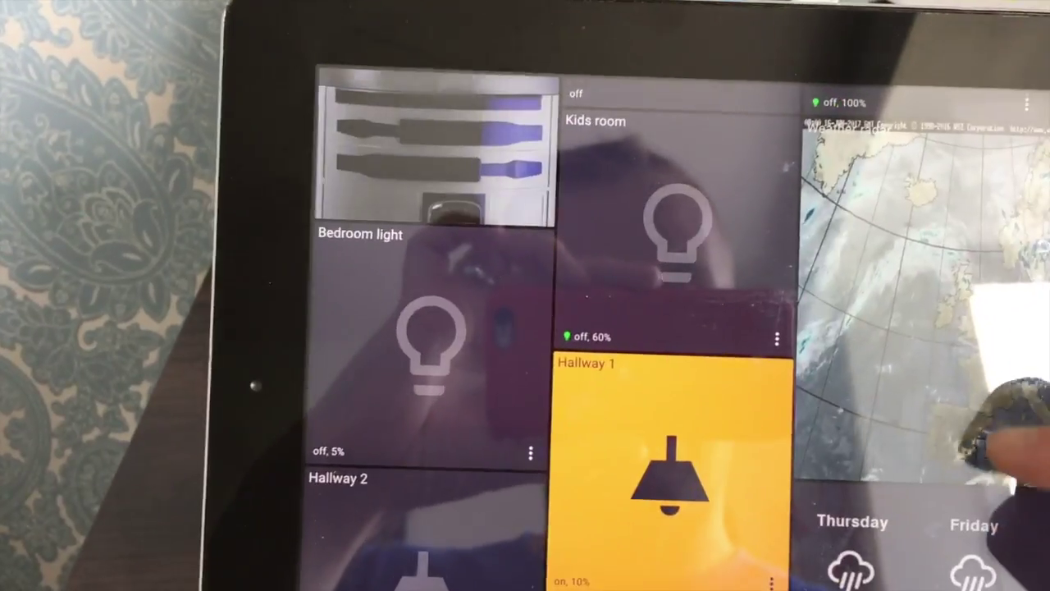
scroll(943, 304, "down", 1)
scroll(832, 293, "up", 2)
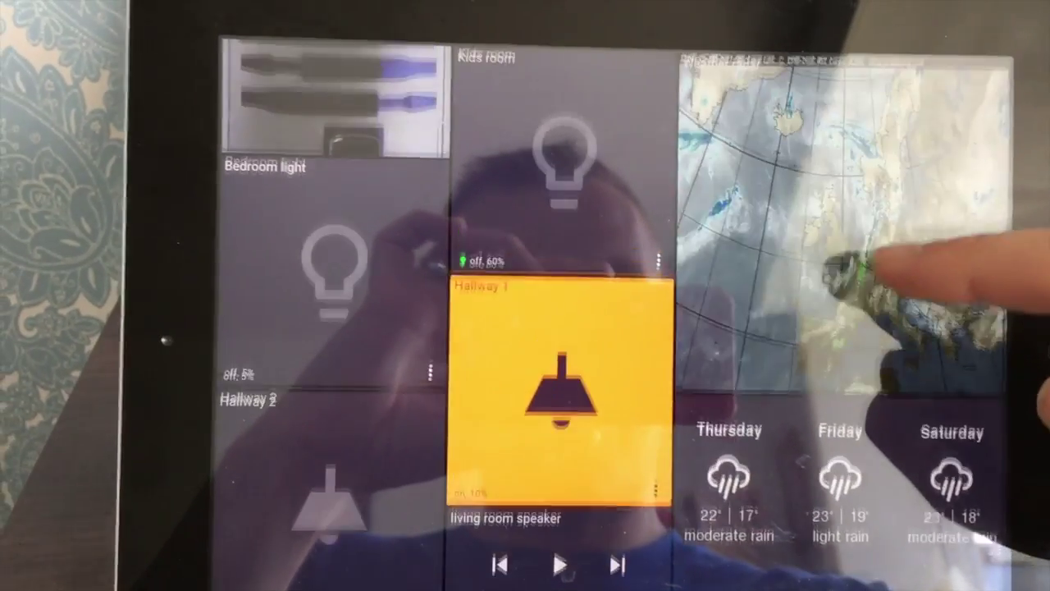
scroll(867, 492, "right", 3)
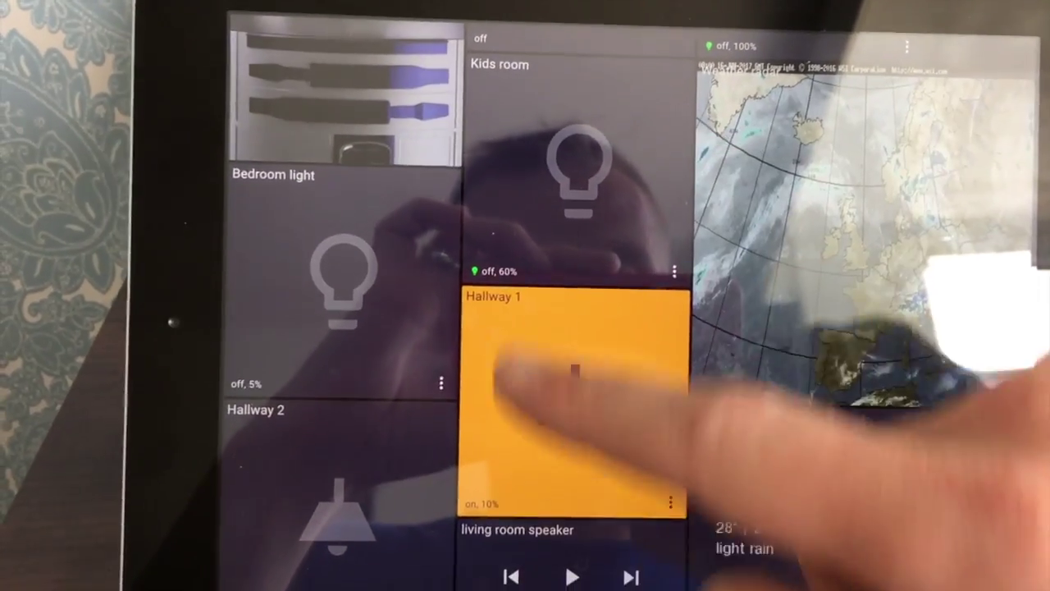
scroll(891, 246, "up", 5)
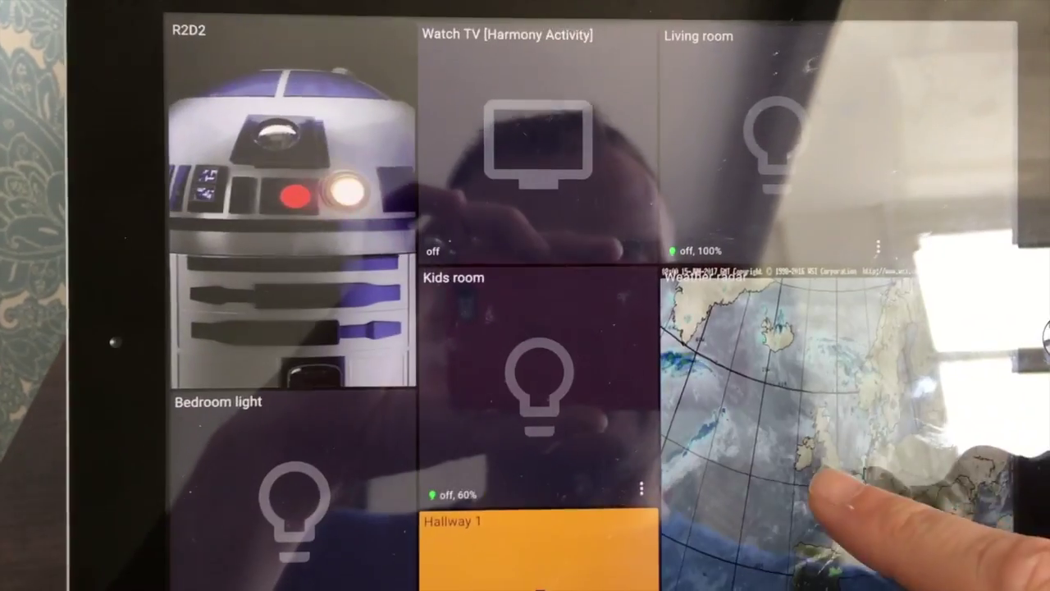